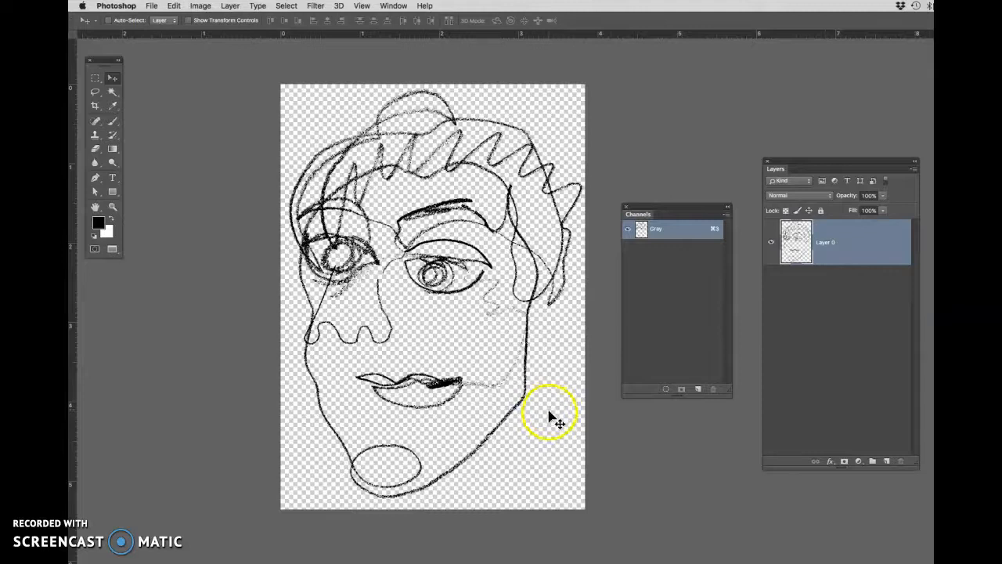
- Close the Channels panel and move the Layers panel closer to the face drawing
click(626, 208)
drag(772, 167, 635, 139)
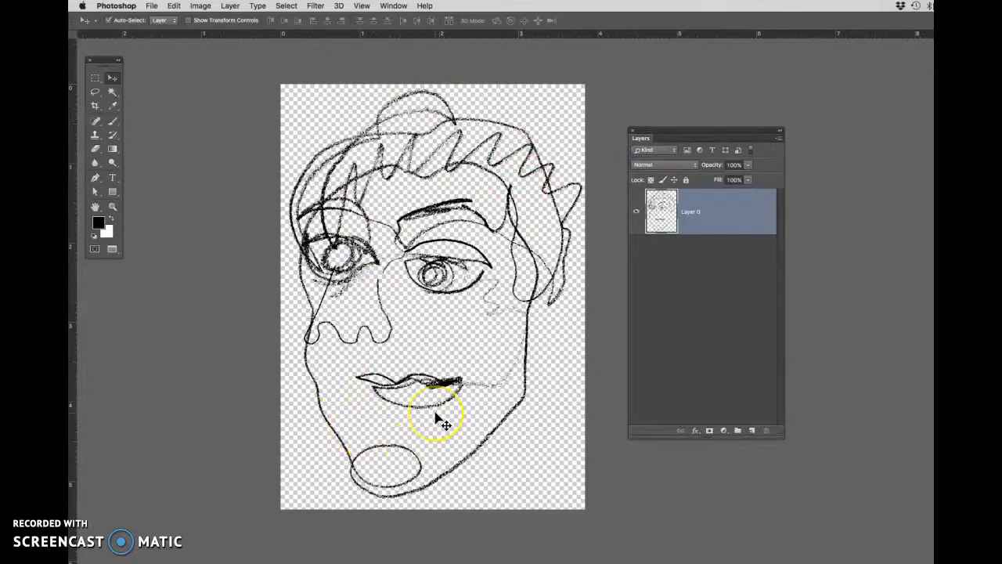
key(super+plus)
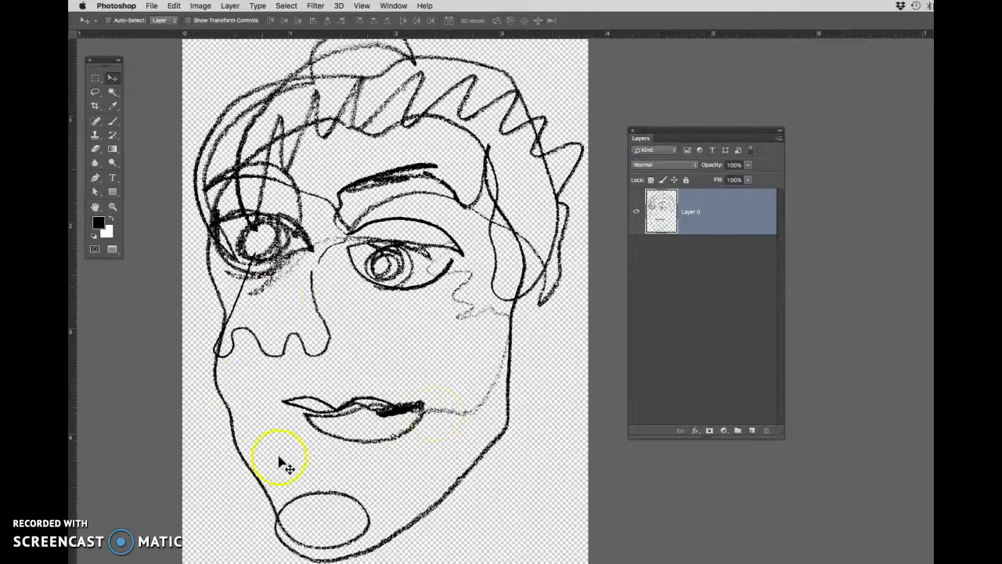
drag(444, 351, 338, 322)
key(super+minus)
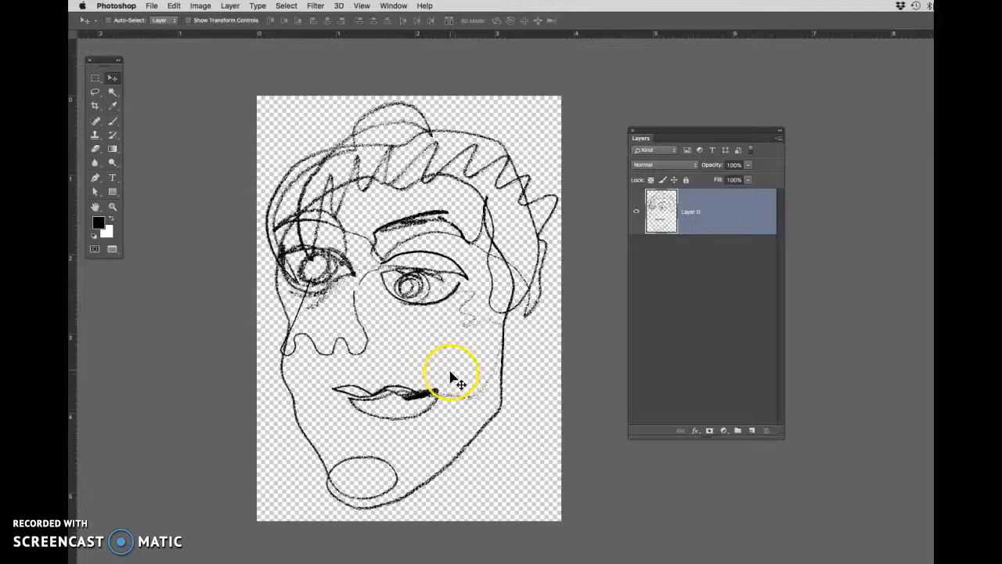
- Check which colour mode the image uses
click(200, 5)
mouse_move(235, 18)
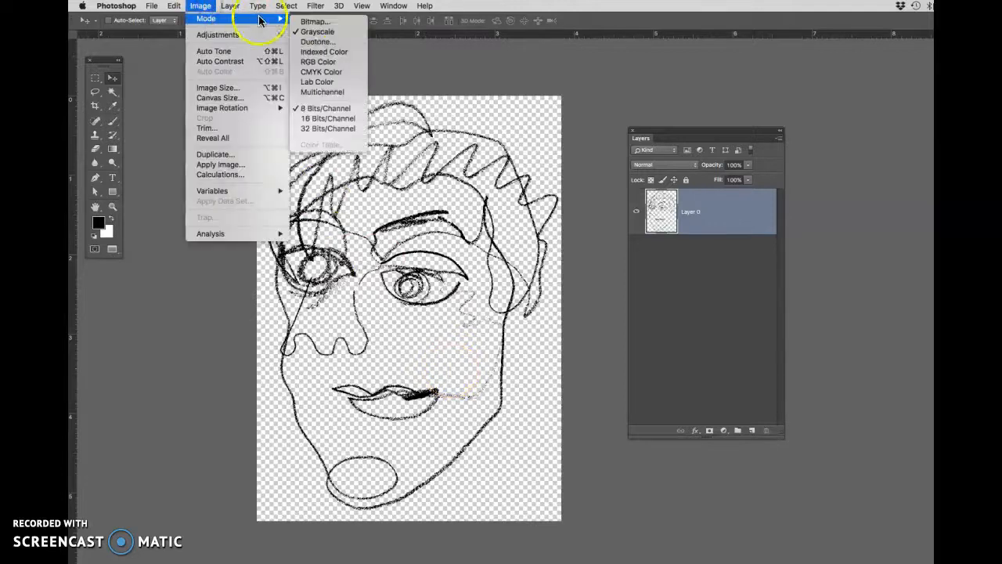
click(200, 8)
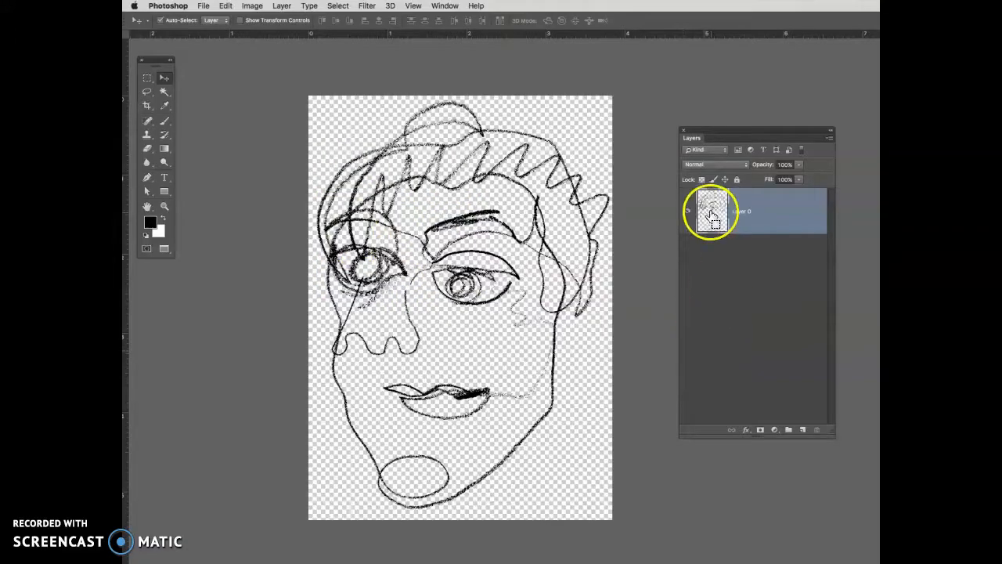
- Load the drawing layer's pixels as a selection and keep black (000000) as the foreground colour
super+click(711, 211)
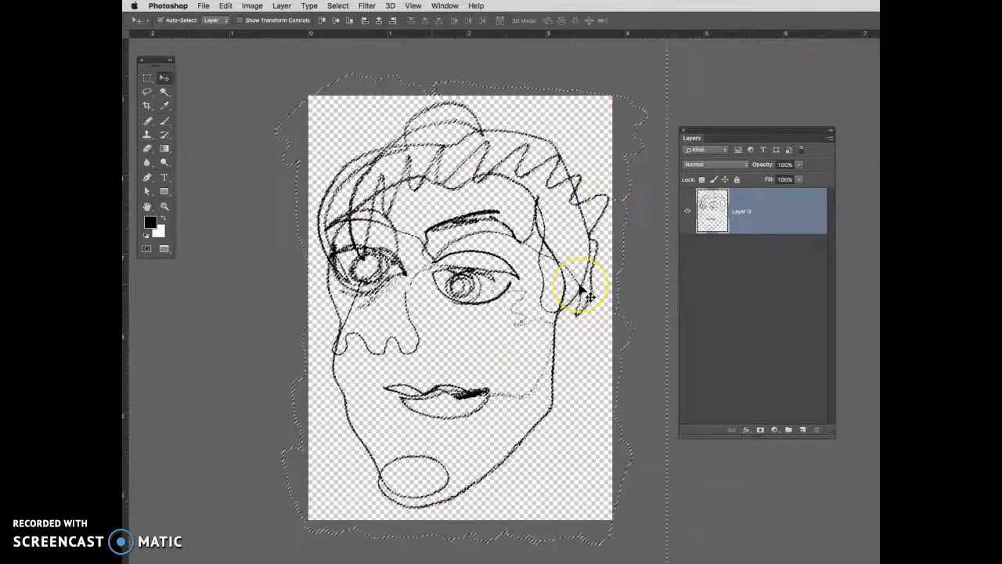
key(super+minus)
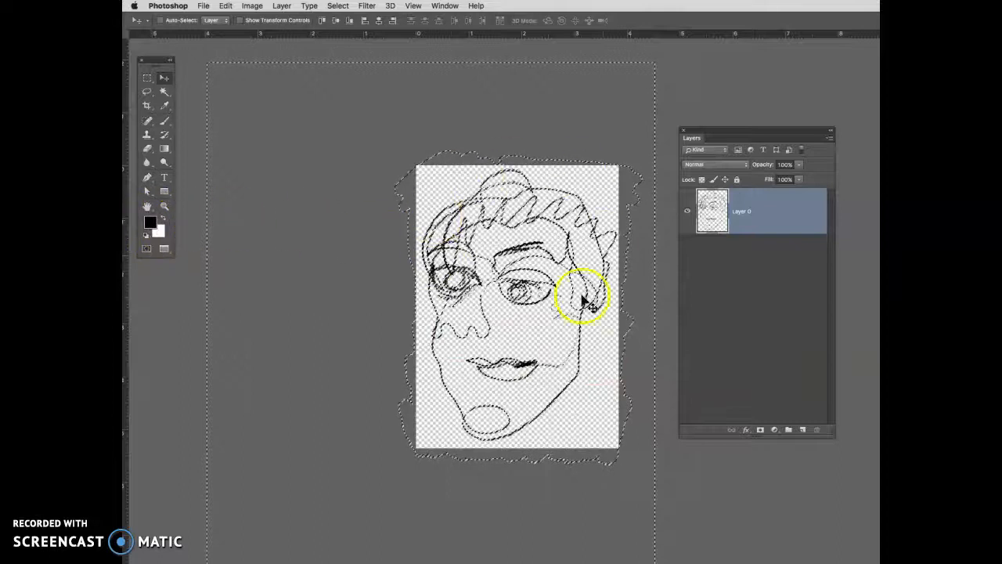
click(151, 222)
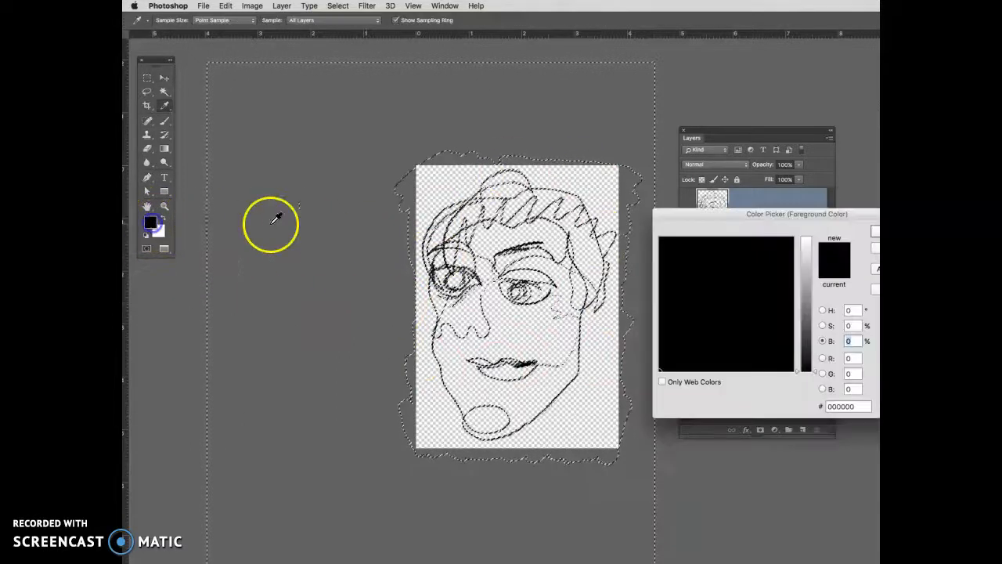
drag(747, 269, 649, 224)
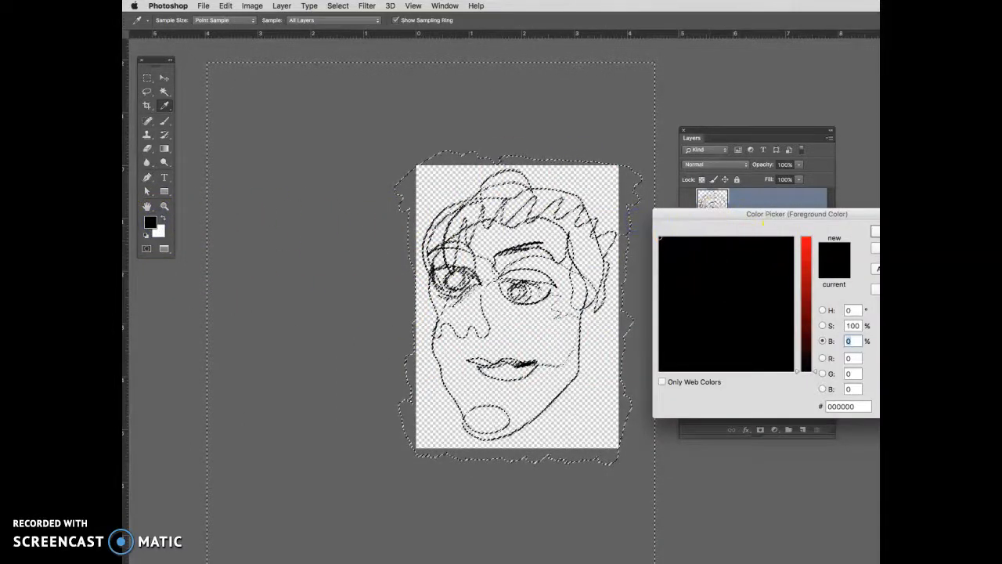
key(Return)
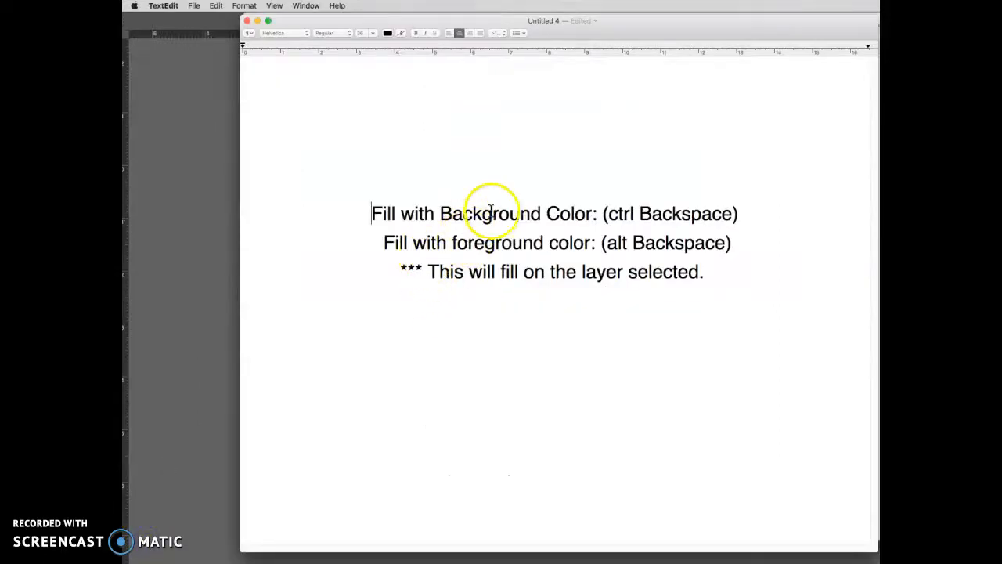
- In the TextEdit note, change the background fill shortcut to read "(ctrl/command delete/Backspace)"
click(455, 243)
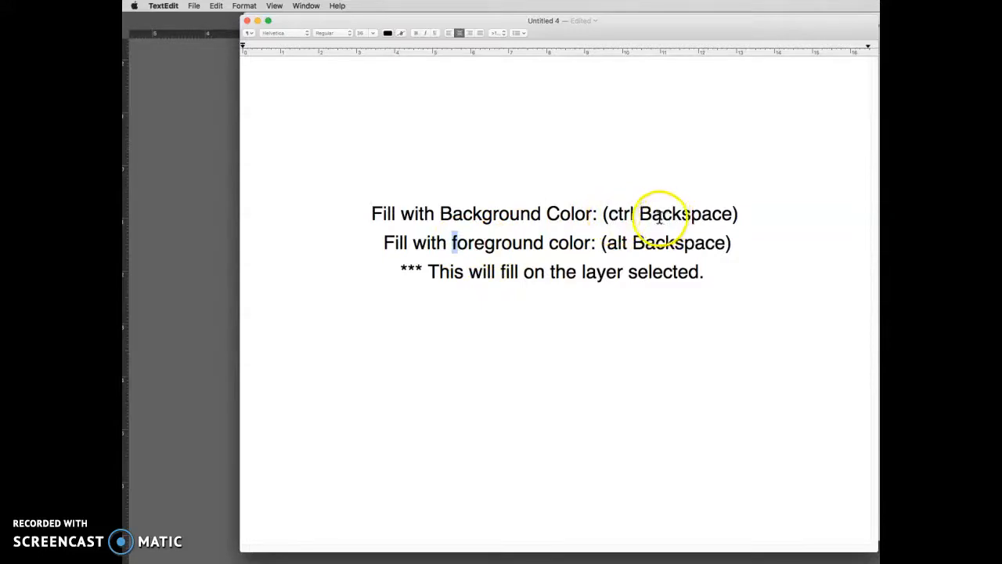
click(636, 213)
text(comma)
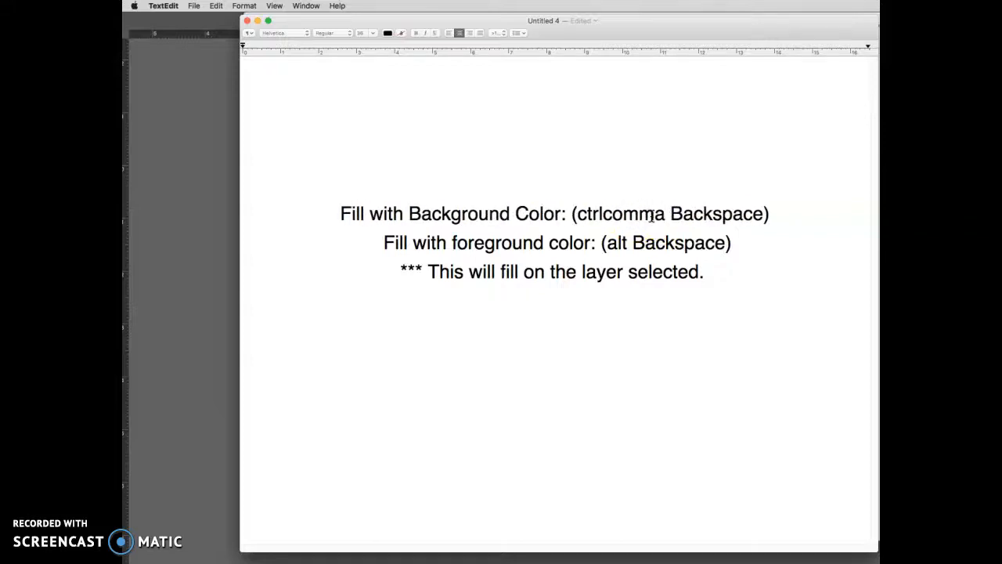
text(nd)
click(594, 212)
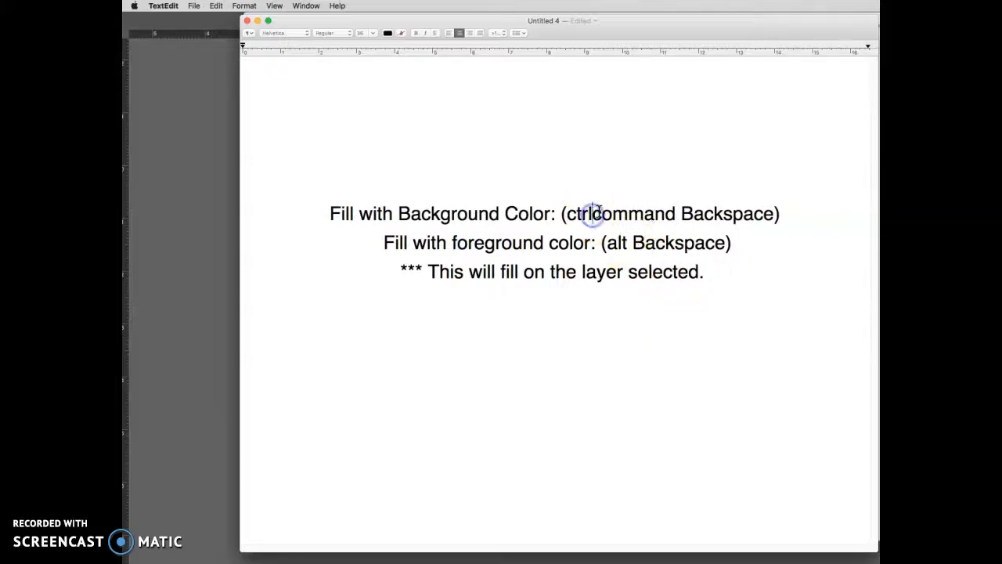
text(/)
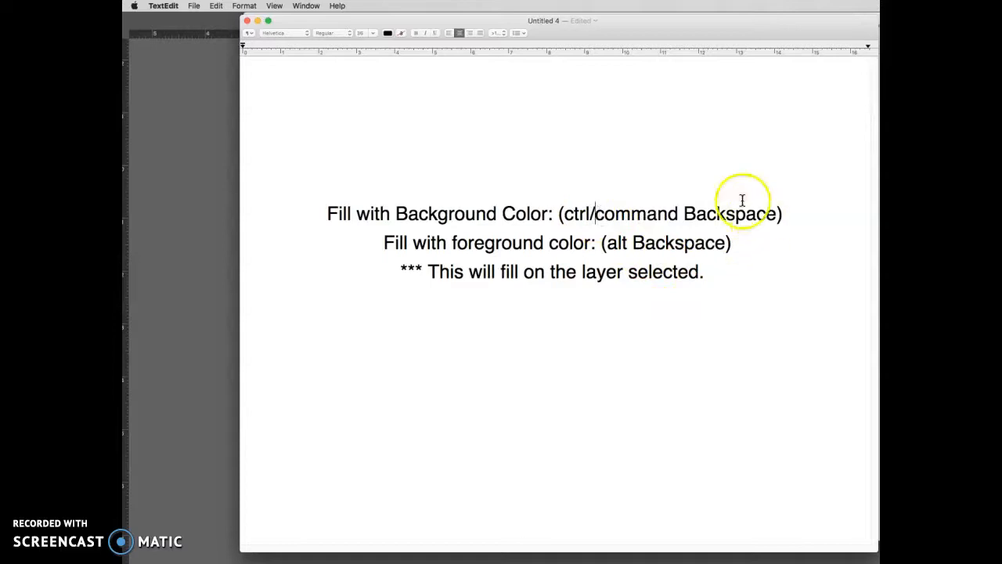
click(683, 214)
text(delete)
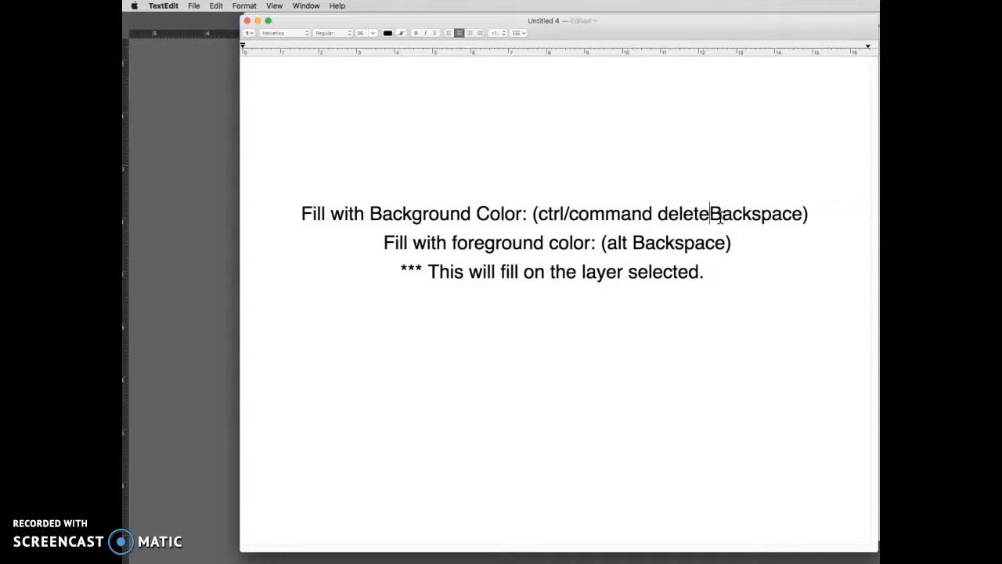
text(/)
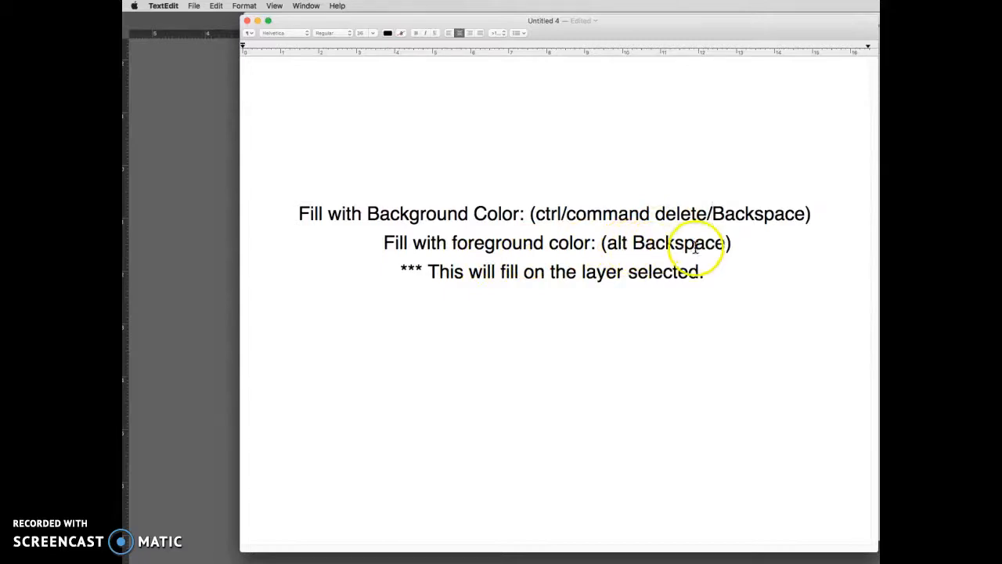
- Change the foreground fill shortcut in the note to read "(alt delete/Backspace)" and highlight the line about the selected layer
text(delete)
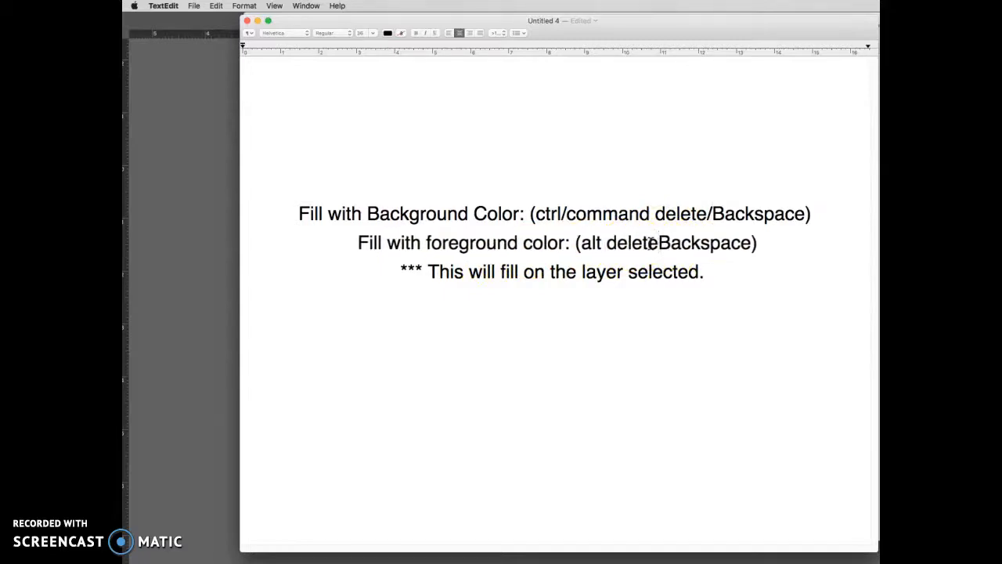
text(/)
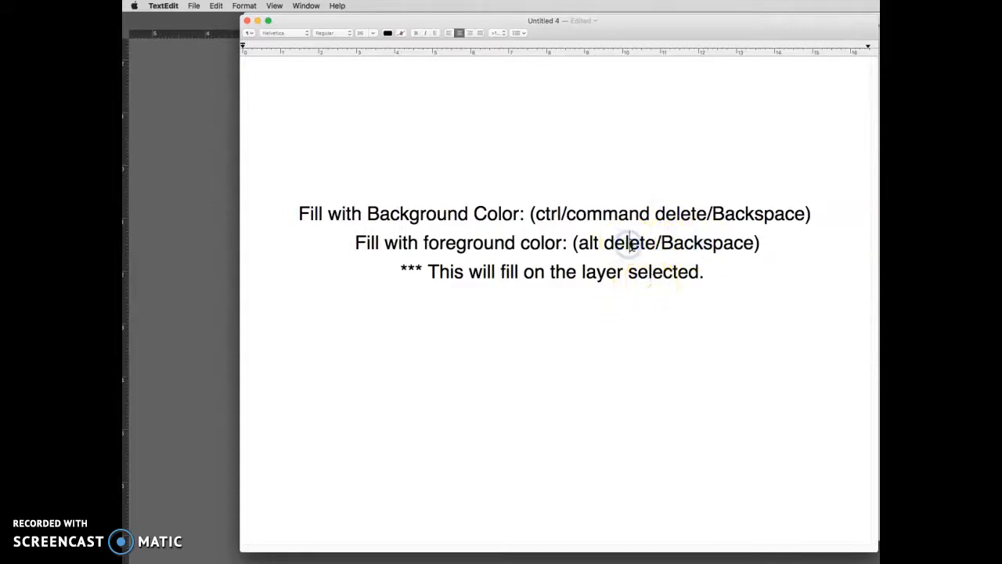
drag(425, 243, 550, 243)
drag(395, 267, 717, 270)
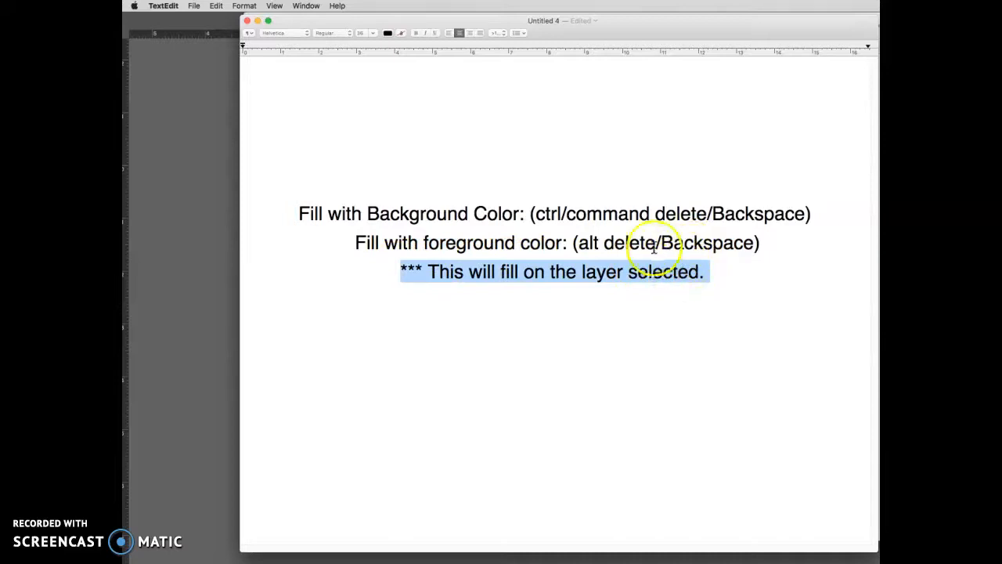
- Switch back to Photoshop, inspect the selected linework and deselect it
key(super+Tab)
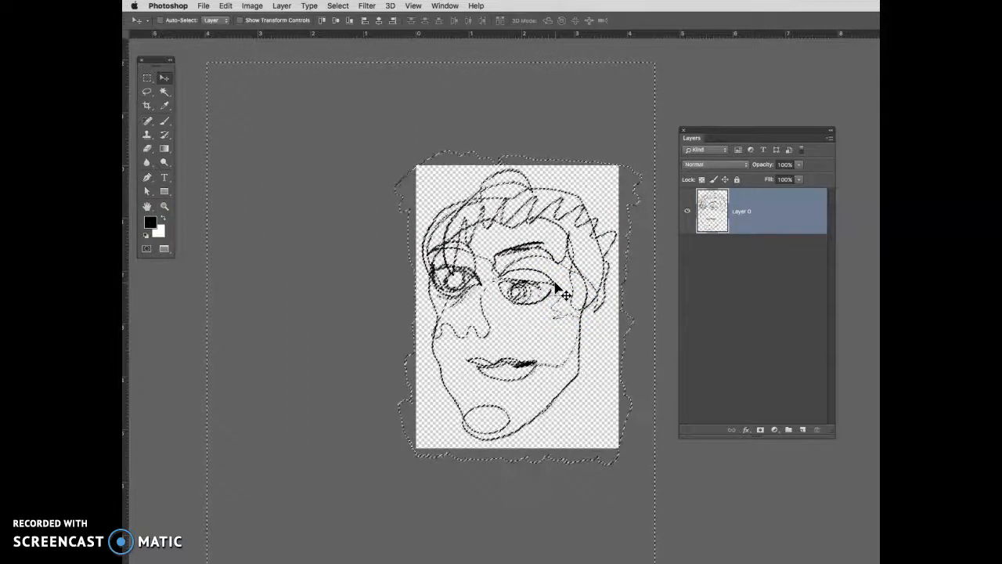
key(super+plus)
key(super+plus)
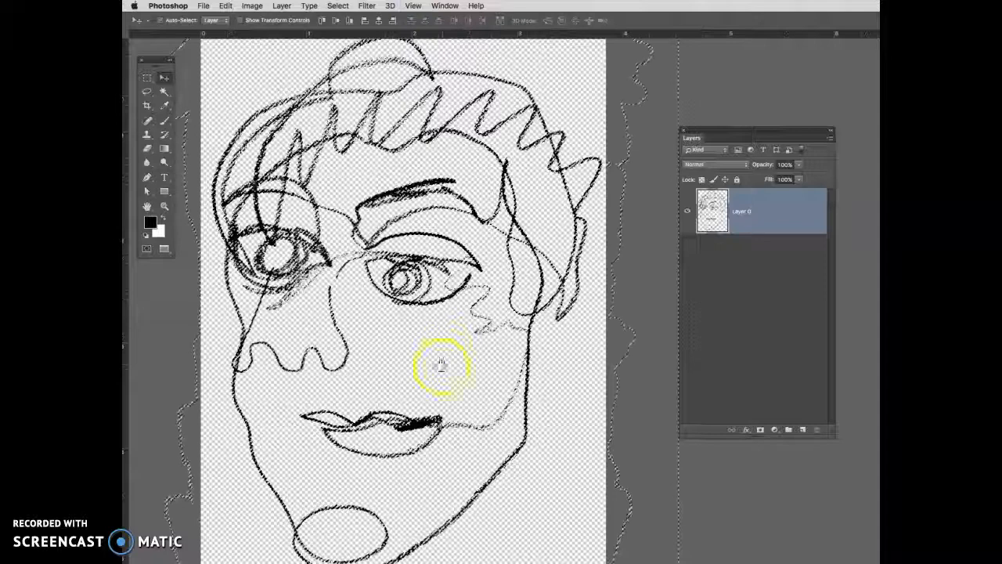
drag(435, 368, 487, 358)
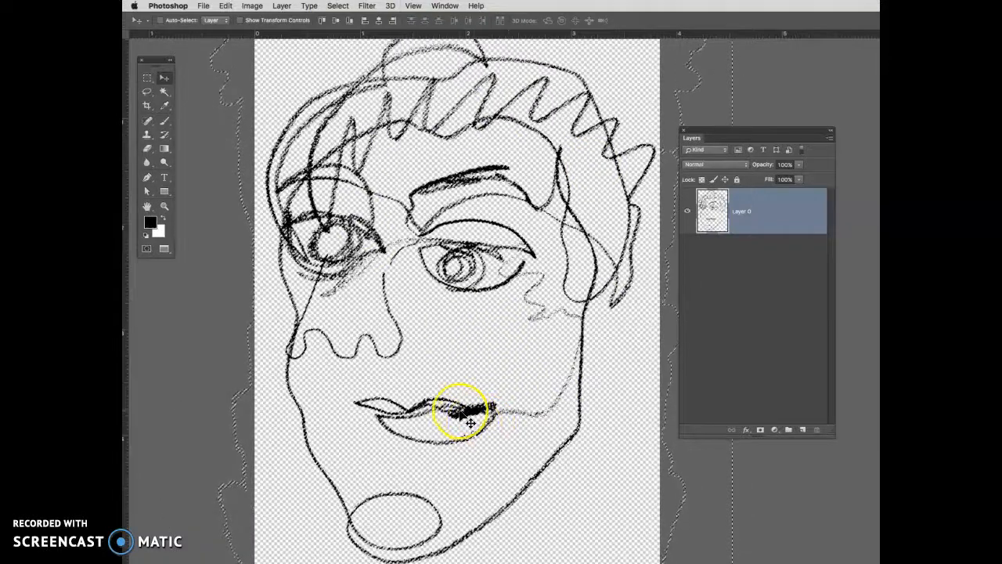
key(super+minus)
drag(553, 385, 376, 383)
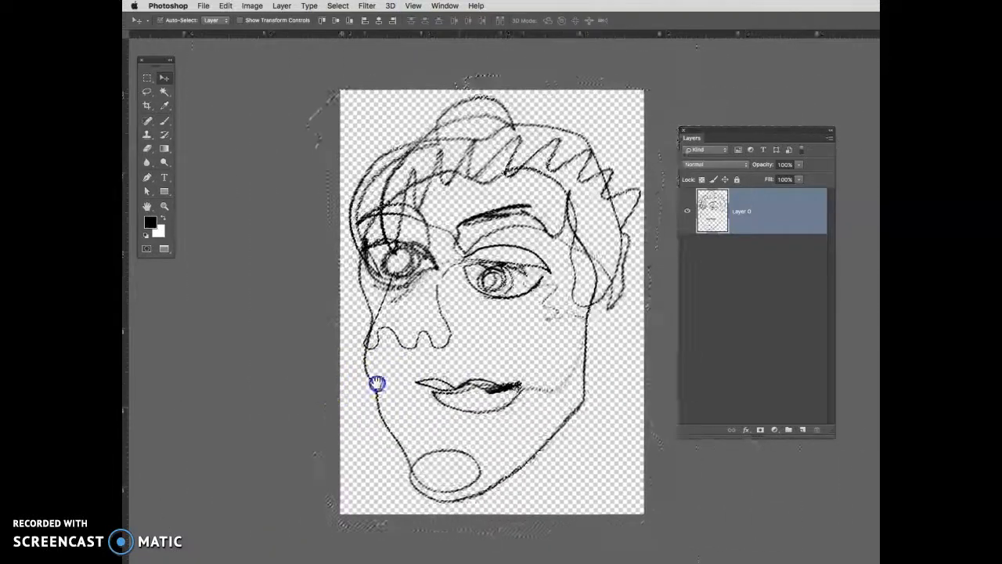
click(338, 7)
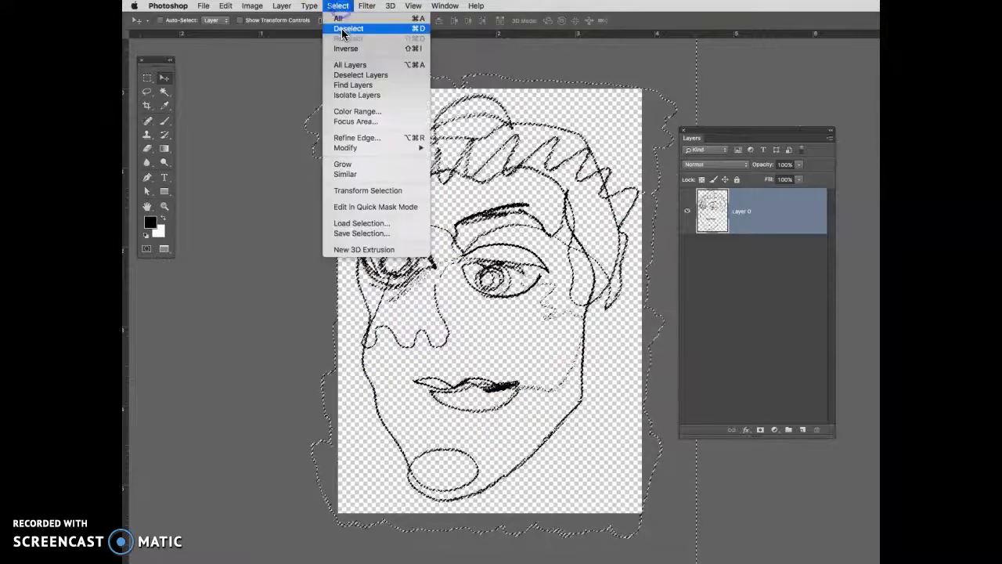
click(415, 29)
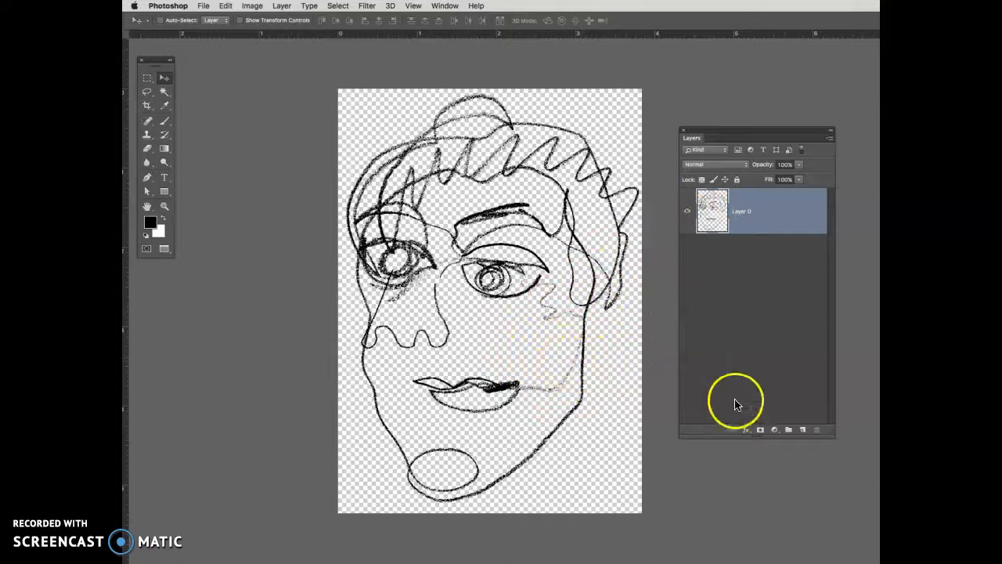
- Create a new layer above the drawing and fill it with the white background colour
click(802, 433)
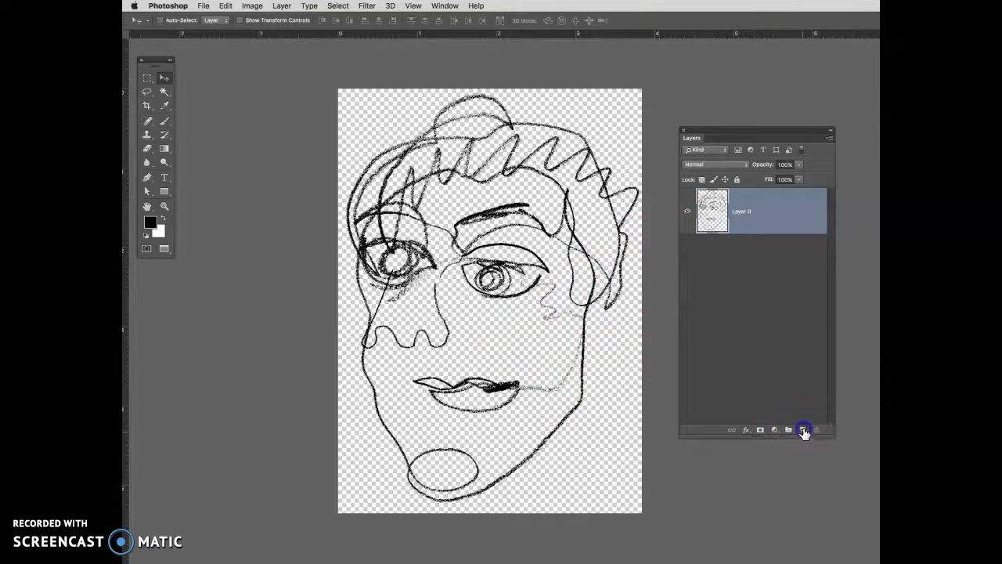
click(716, 217)
click(159, 232)
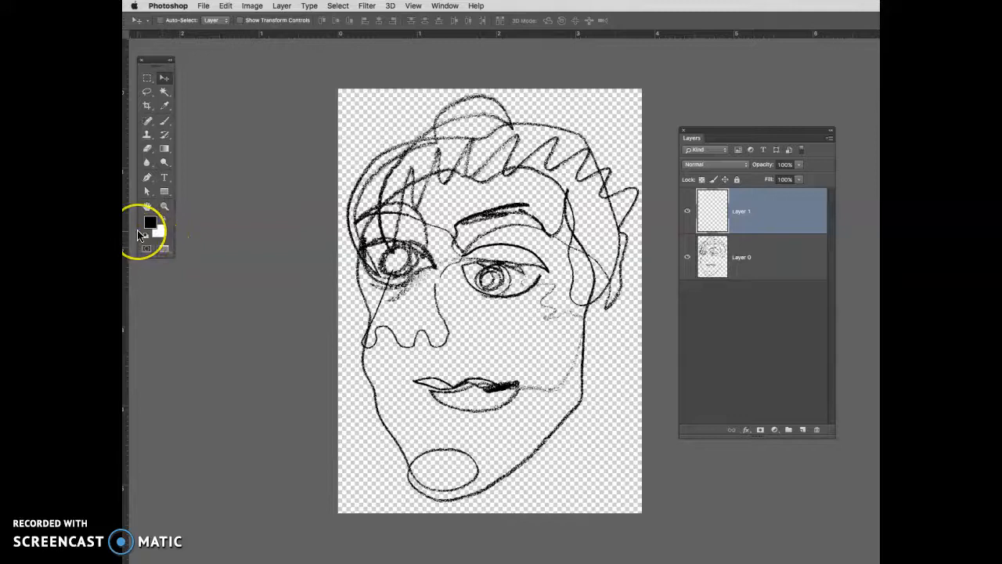
key(super+BackSpace)
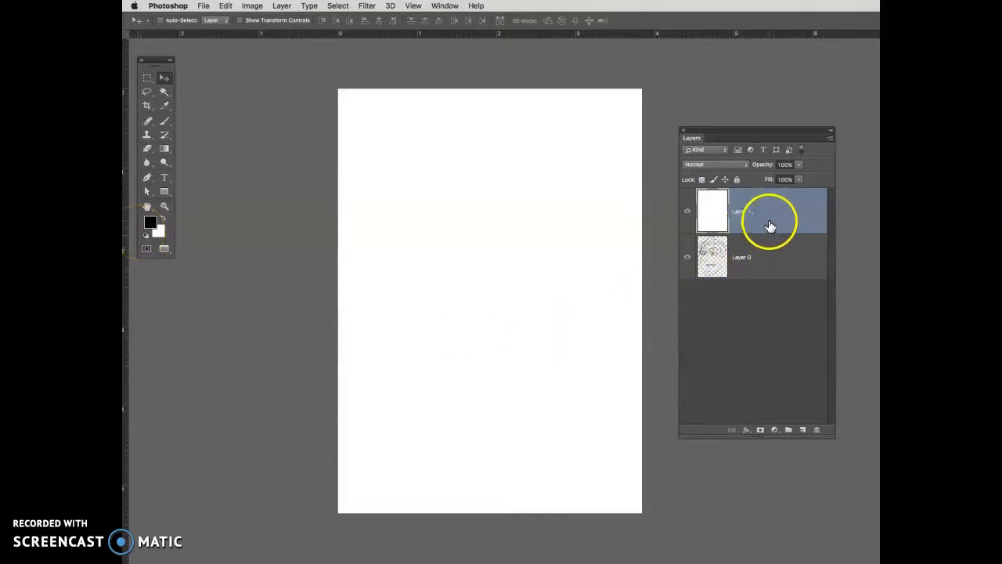
- Move the white-filled layer beneath the face drawing's layer
click(687, 211)
click(687, 211)
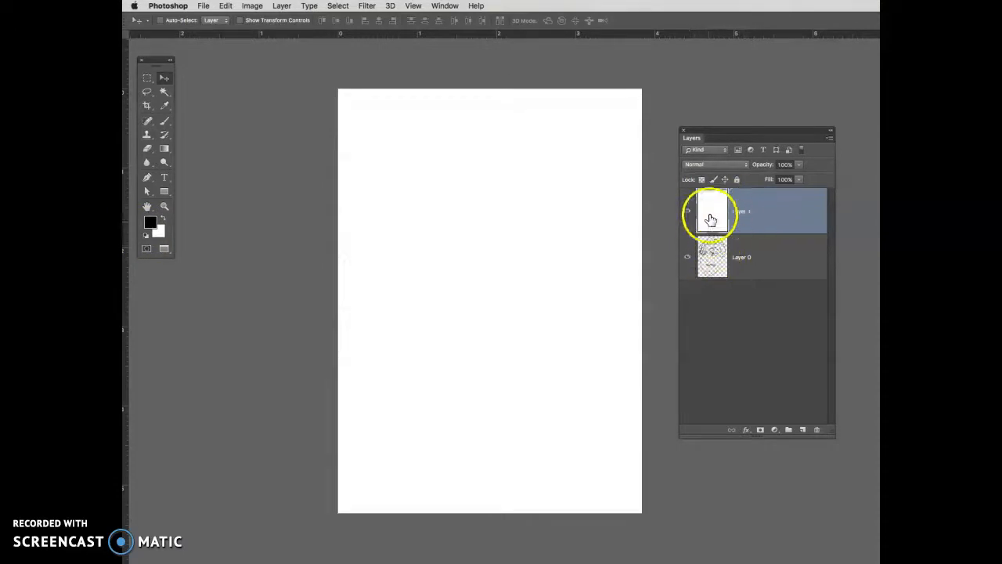
drag(760, 213, 749, 283)
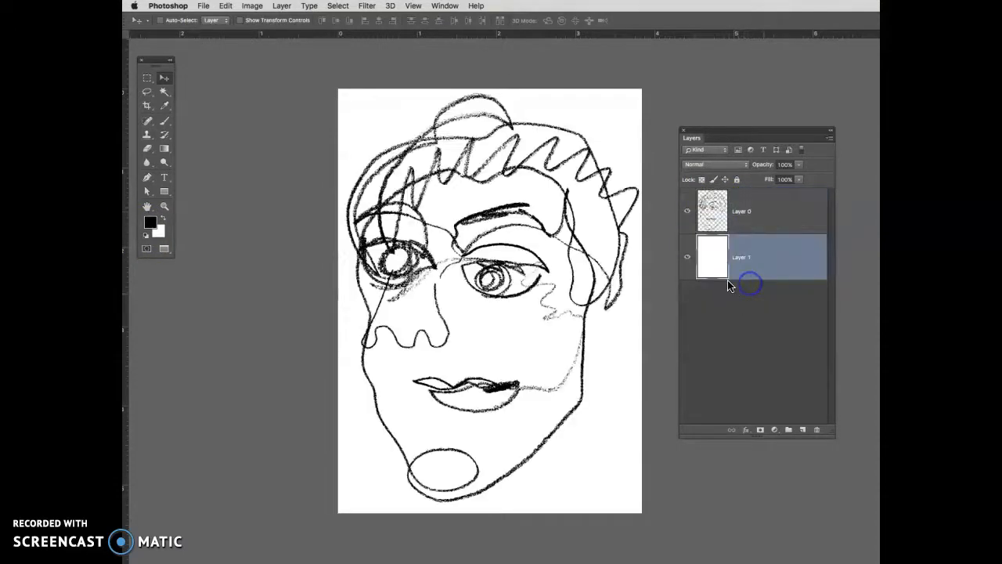
- Rename the white-filled layer "white" and the drawing's layer "linework black"
click(740, 263)
double_click(741, 210)
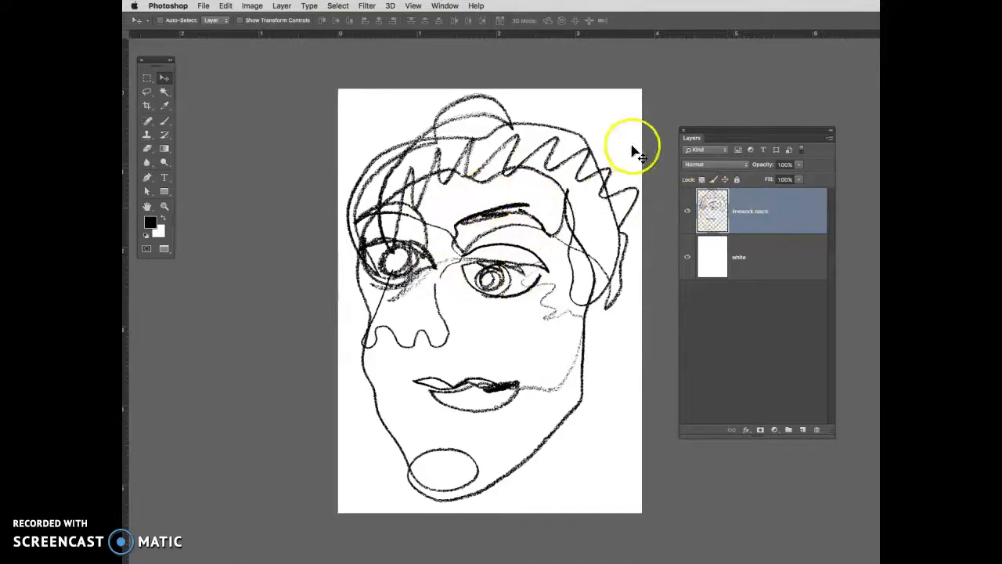
double_click(743, 213)
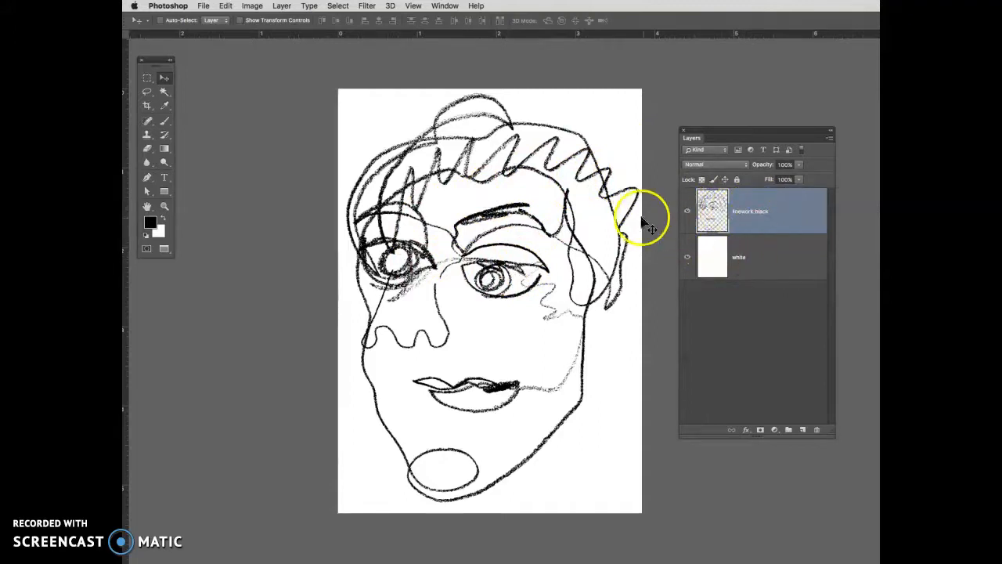
- Load the linework black layer as a selection, fill it with white on a new layer above, and deselect
super+click(712, 213)
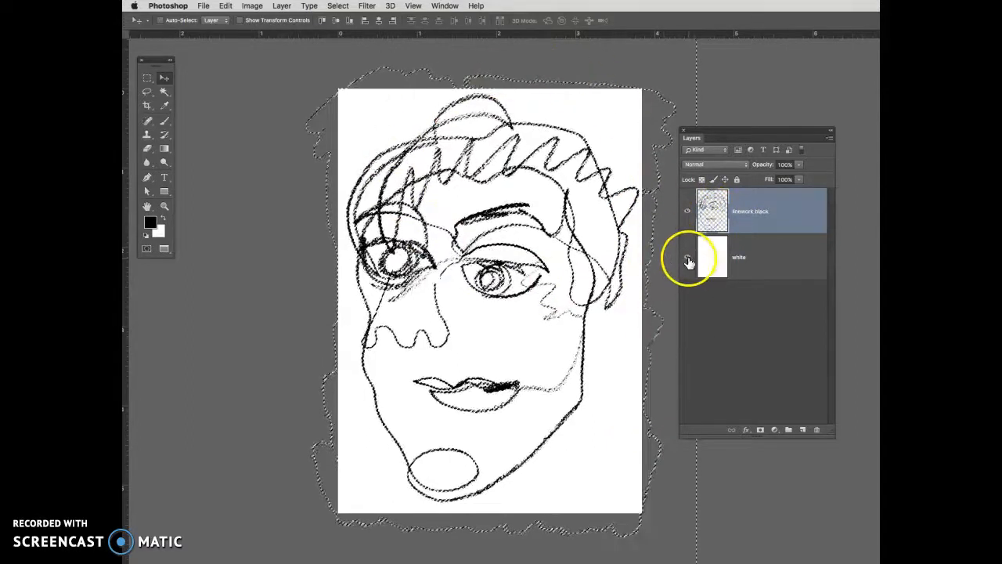
click(805, 430)
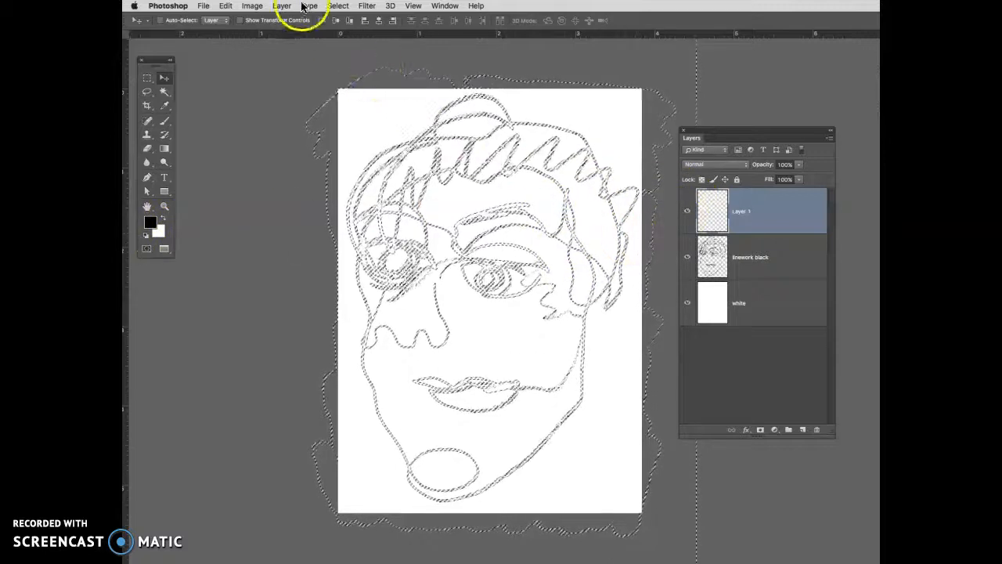
click(338, 6)
click(339, 31)
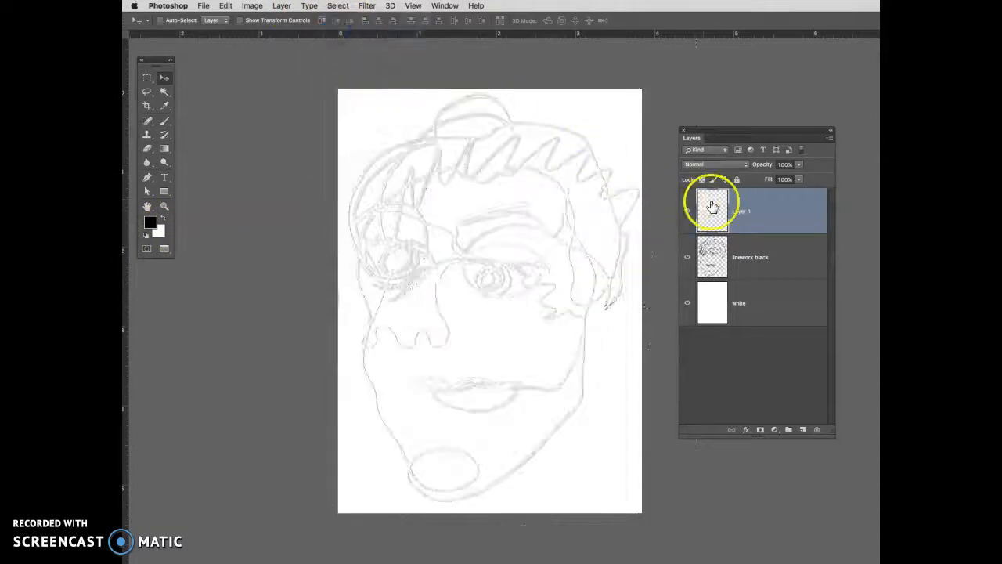
- Hide the linework black and white layers, and rename the white copy of the drawing "linework white"
click(687, 259)
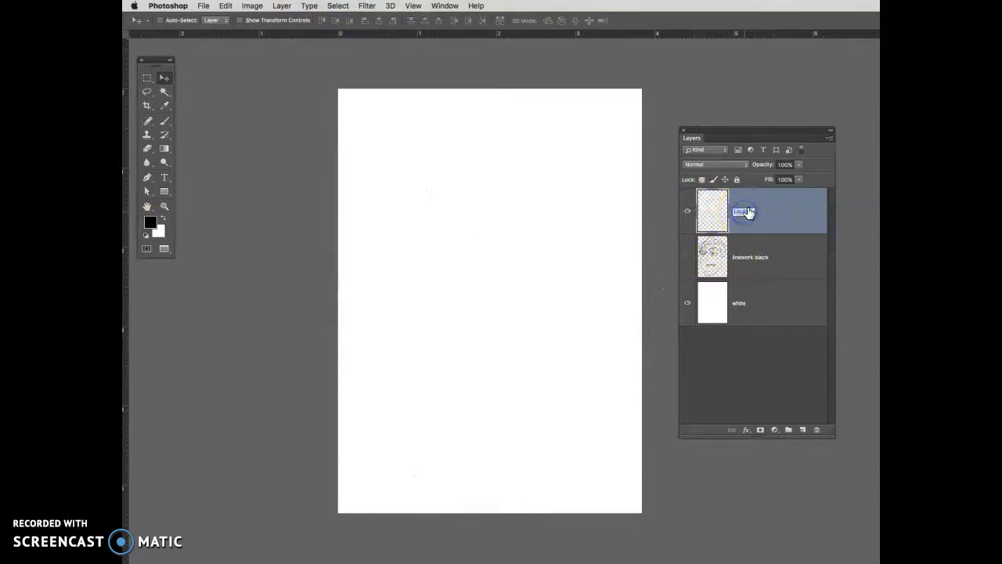
click(687, 302)
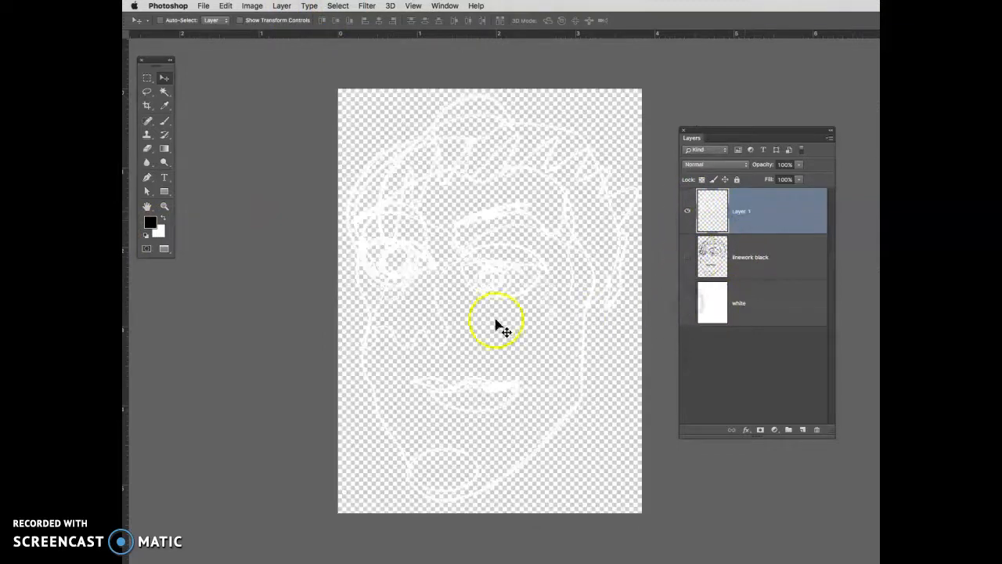
key(super+plus)
key(super+plus)
drag(483, 393, 502, 396)
double_click(742, 211)
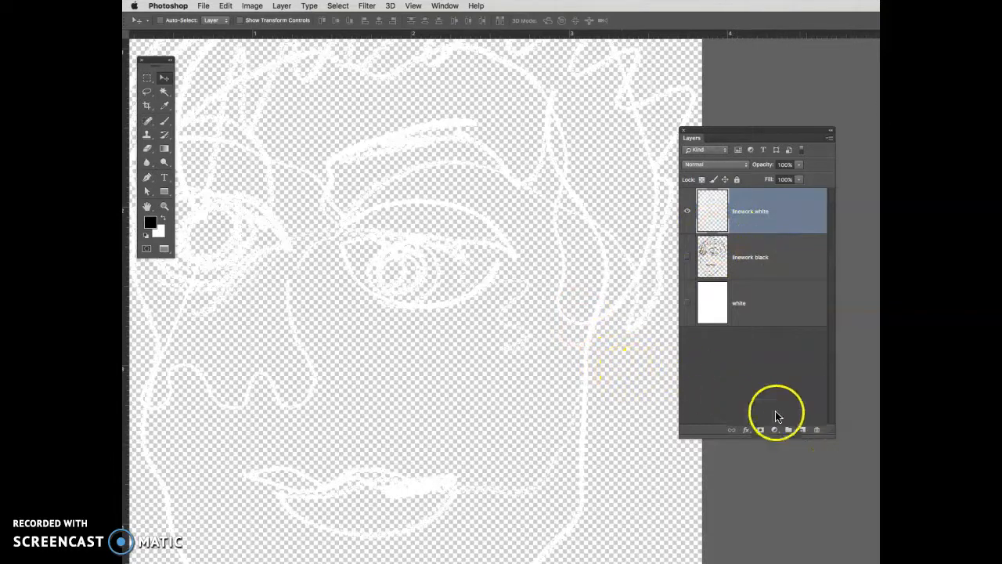
- Create a new layer above linework white and fill it with the black foreground colour
click(802, 432)
key(ctrl+z)
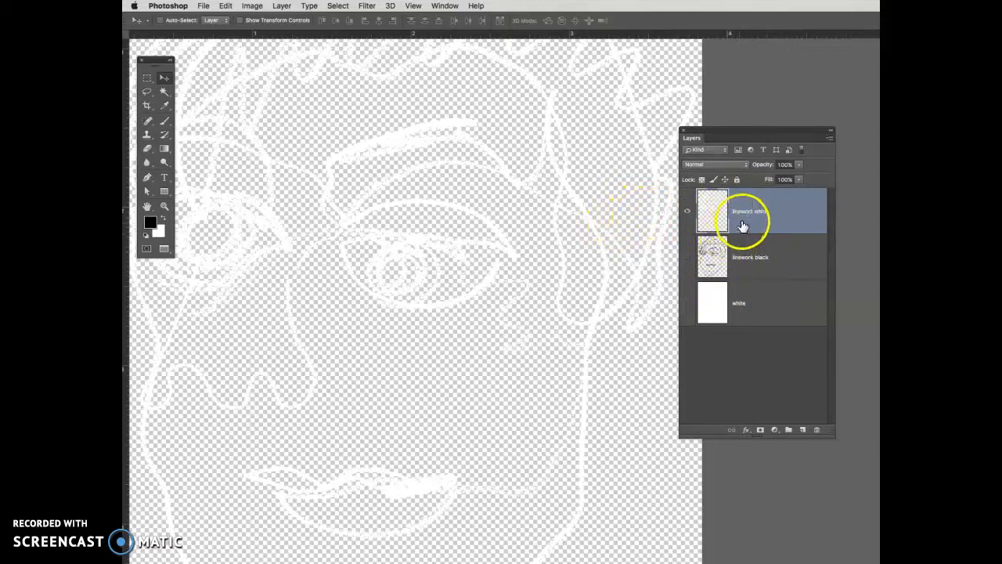
click(803, 430)
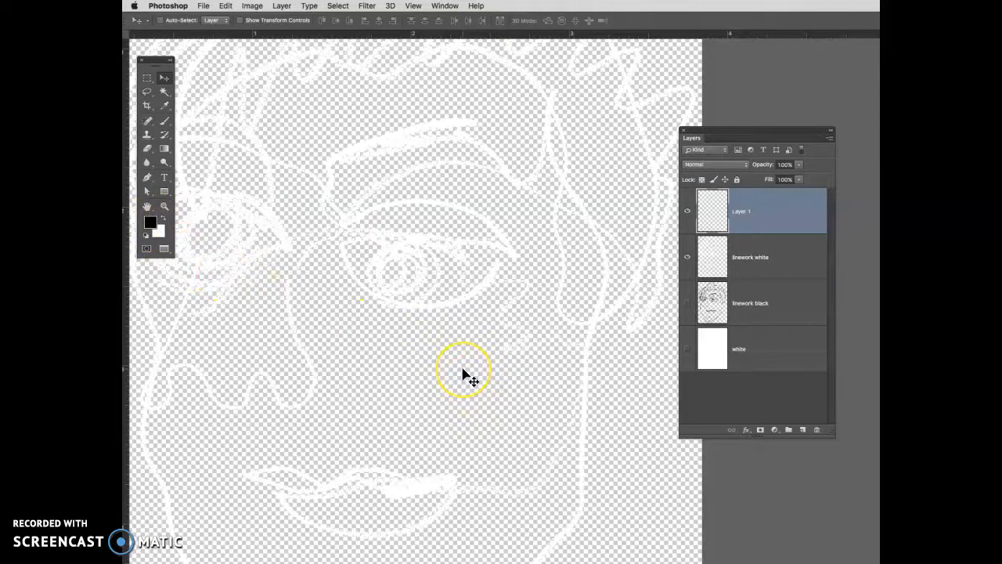
key(alt+BackSpace)
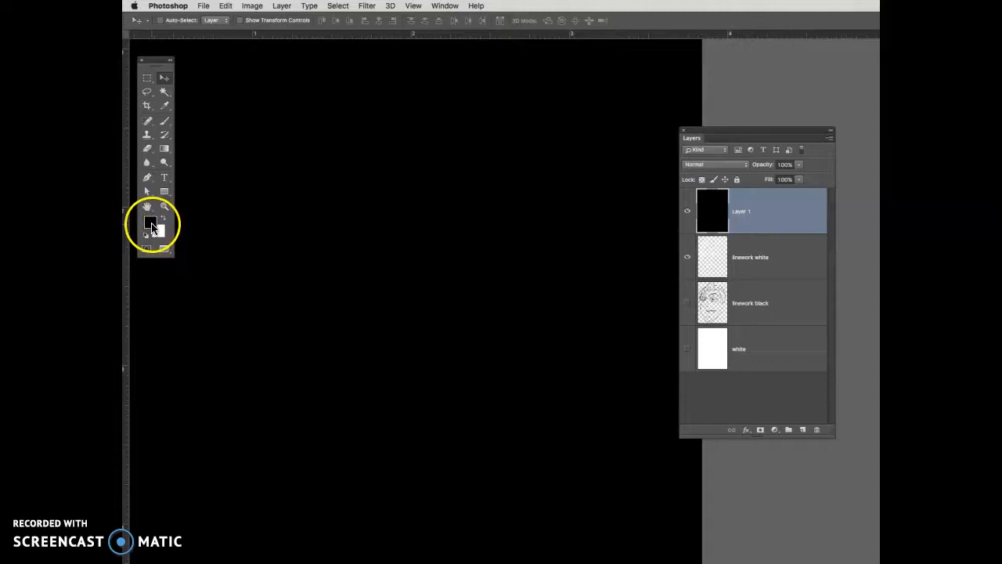
- Move the black-filled layer directly beneath linework white and rename it "black"
drag(745, 216, 741, 285)
click(740, 260)
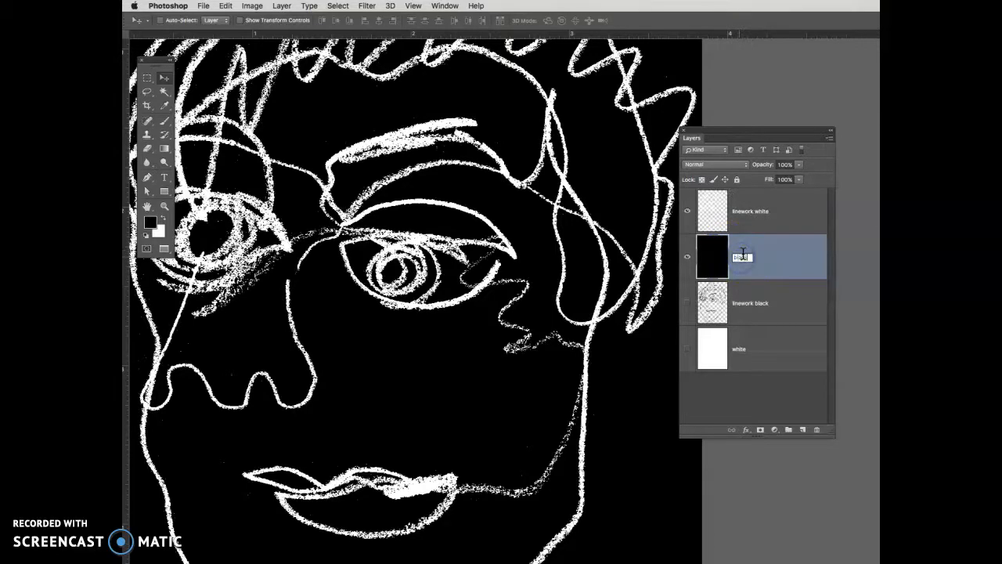
key(super+minus)
key(super+minus)
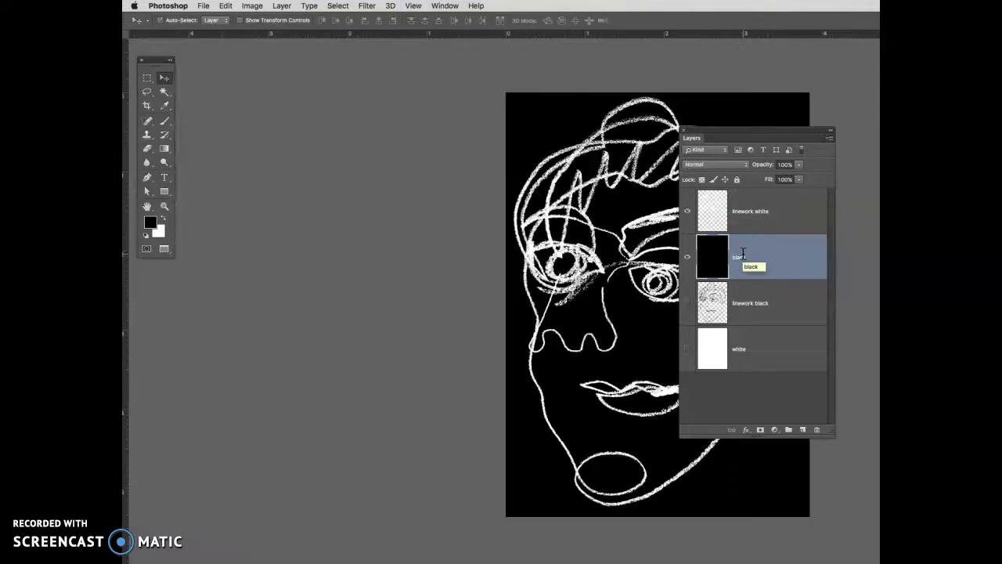
- Erase stray specks around the nose, cheek and mouth on the linework white layer with the size 25 Eraser
key(super+plus)
key(super+plus)
drag(509, 383, 403, 378)
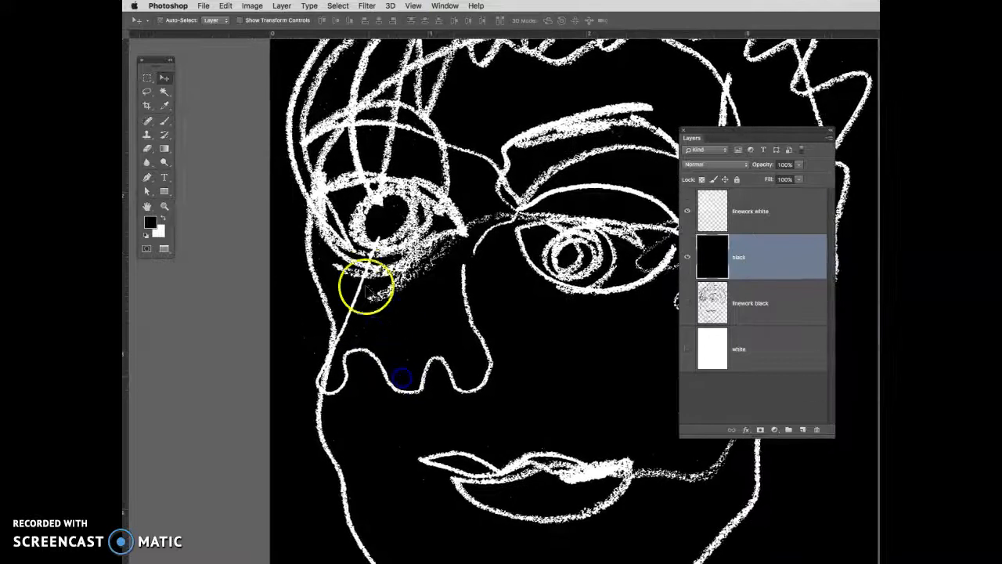
click(772, 219)
key(e)
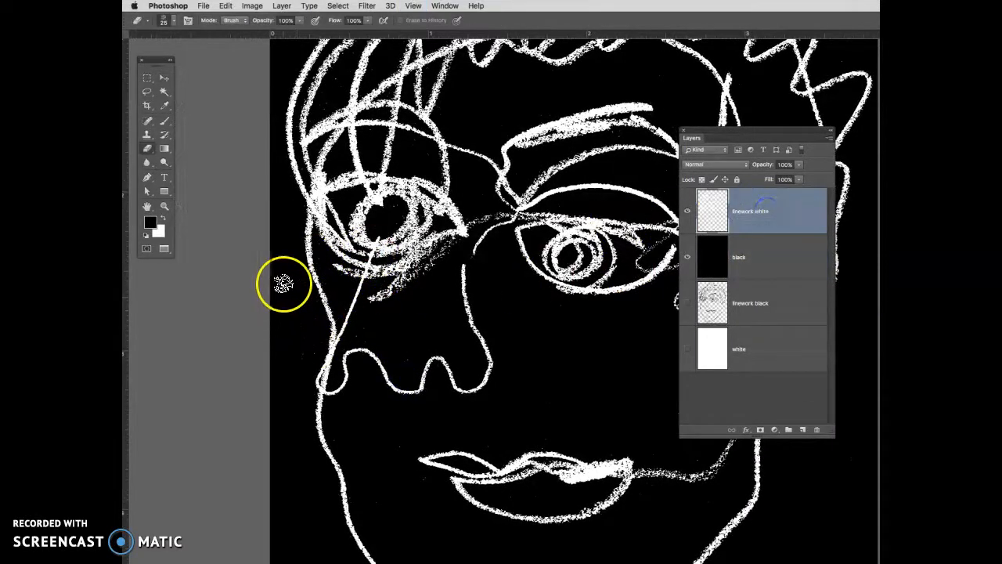
drag(296, 278, 315, 316)
click(398, 329)
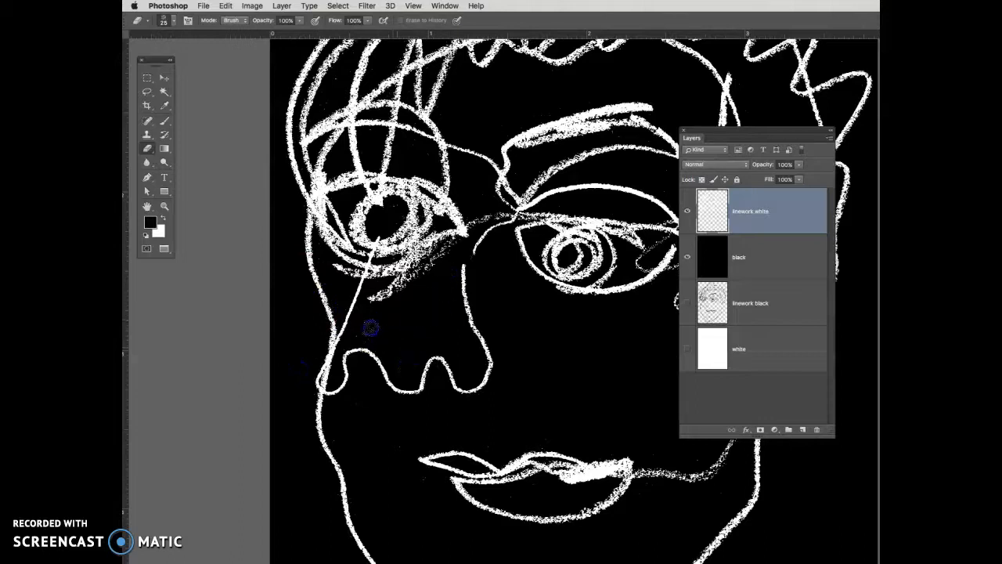
click(334, 281)
click(520, 399)
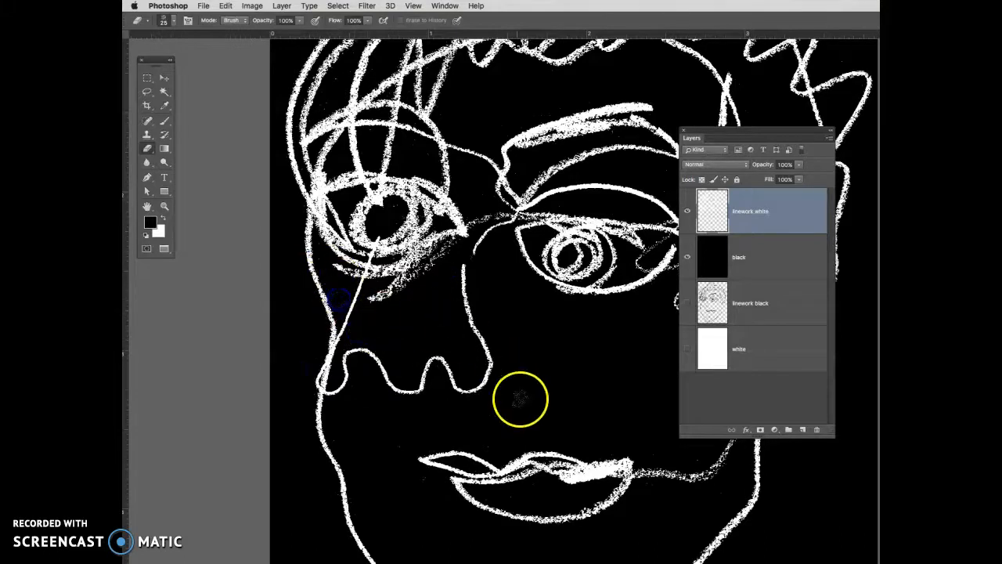
click(503, 438)
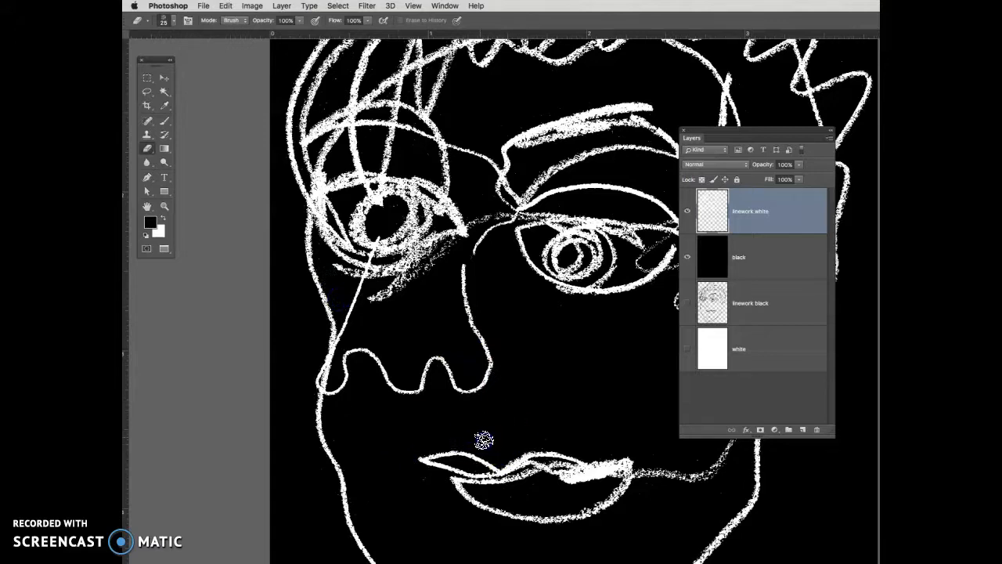
- Erase remaining specks around the eye, ear, hair and jaw of the face on the linework white layer
drag(642, 427, 551, 418)
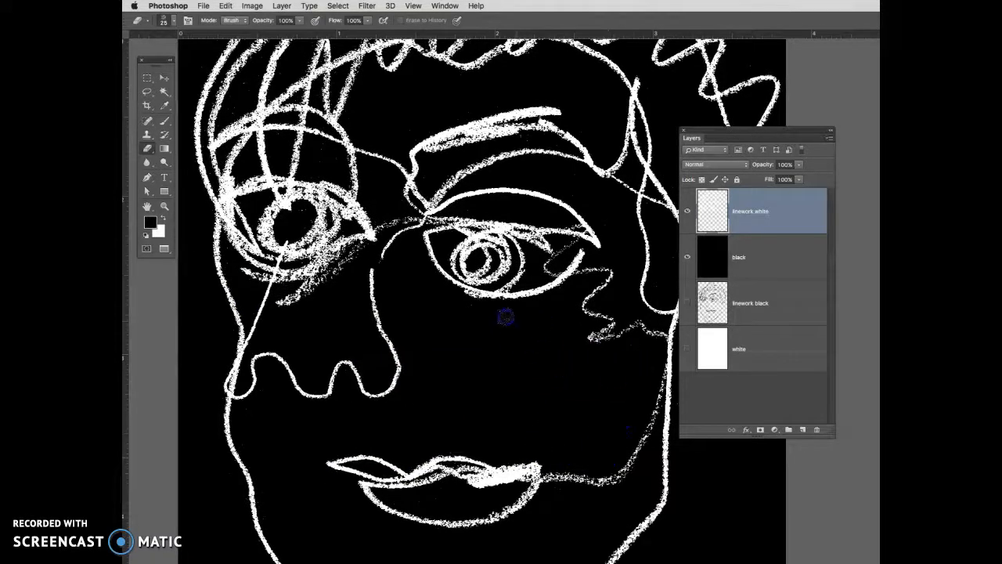
click(588, 190)
drag(613, 262, 552, 274)
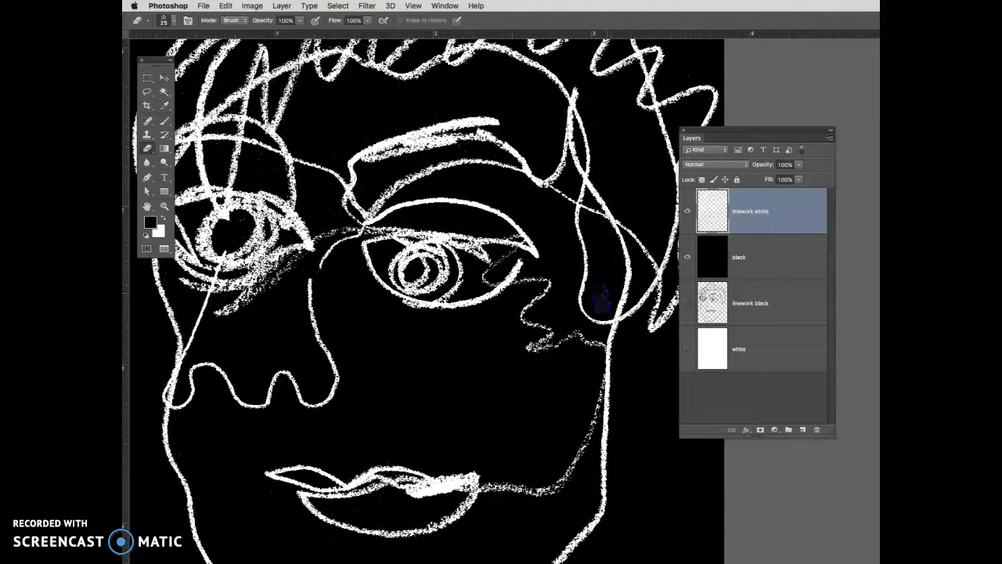
drag(624, 157, 608, 192)
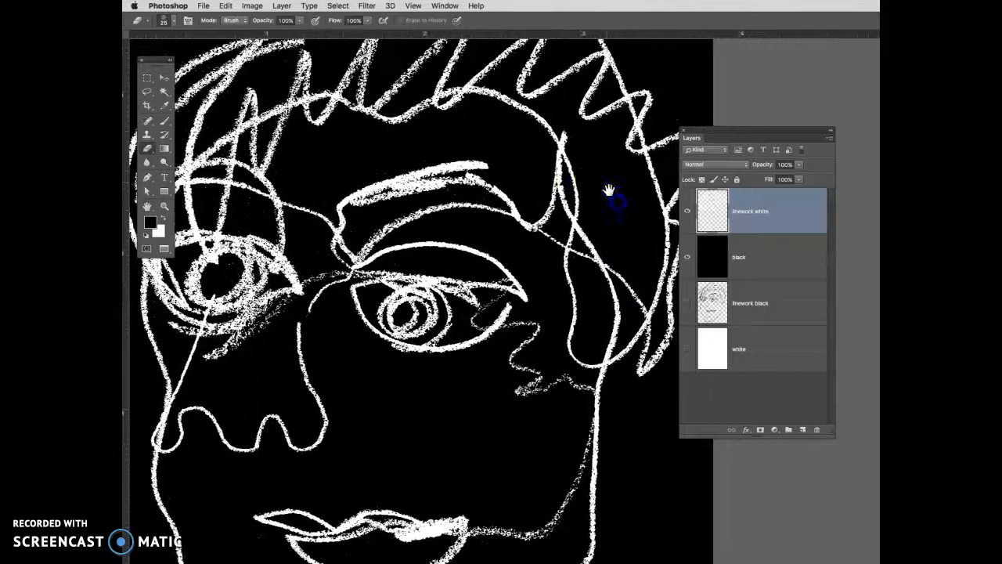
drag(638, 116, 595, 128)
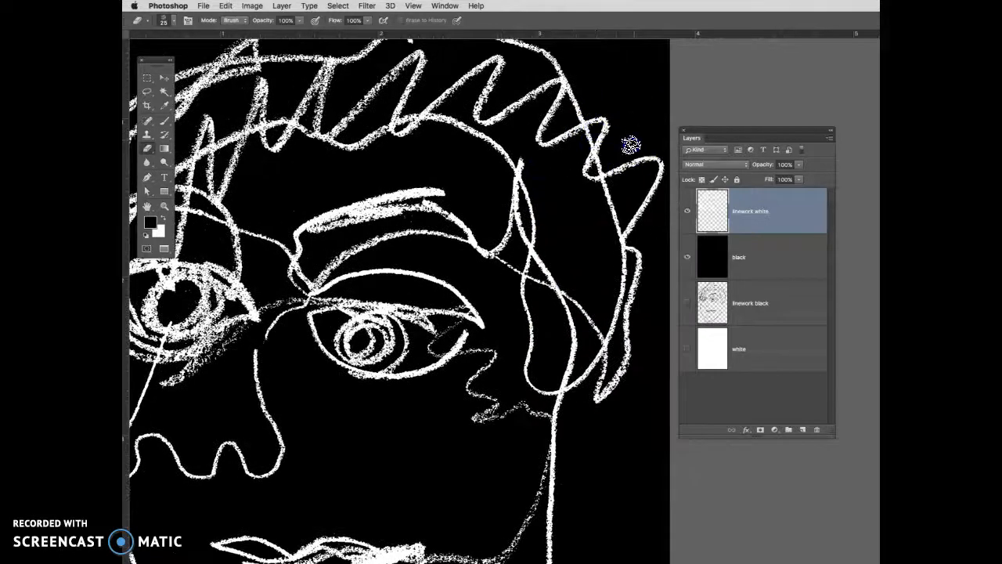
drag(439, 76, 454, 58)
drag(475, 439, 626, 310)
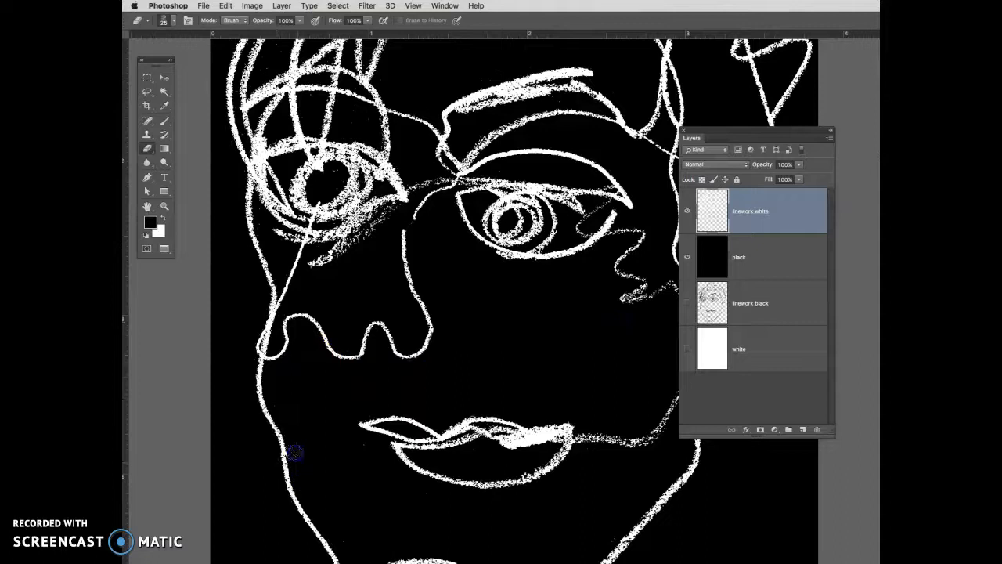
- Switch to the open document with the animal line drawings and rename its only layer "black linework"
key(super+Tab)
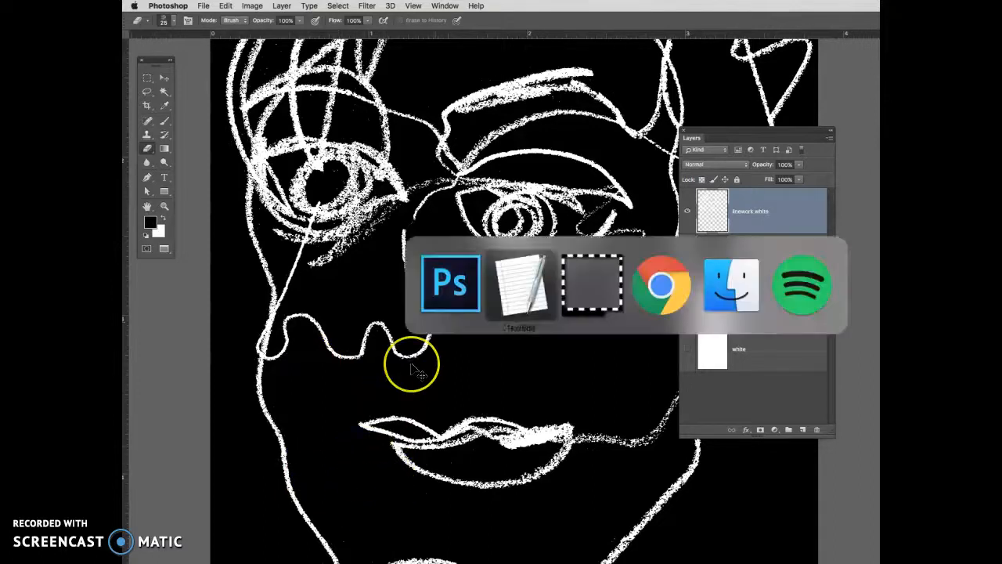
key(super+grave)
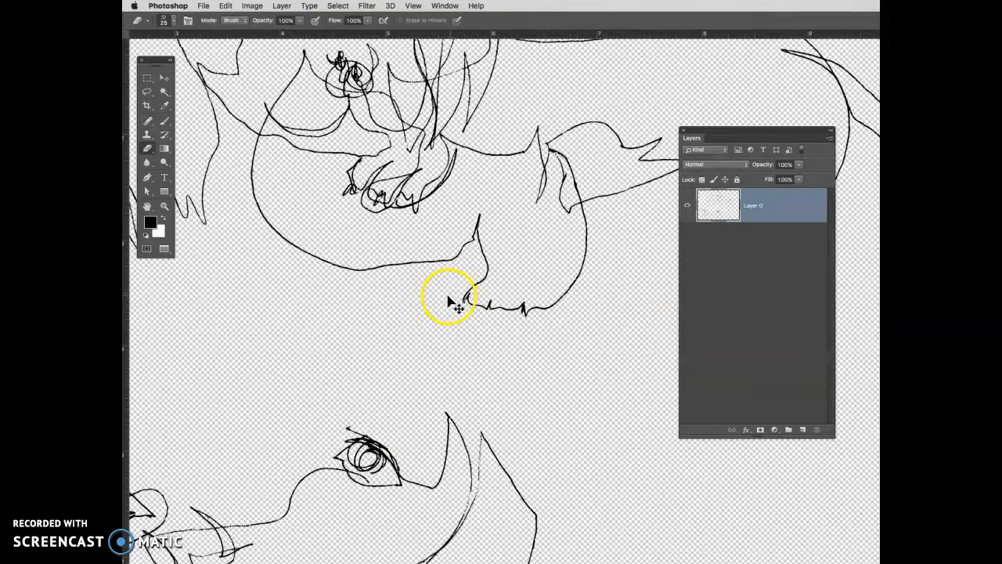
key(super+minus)
key(super+minus)
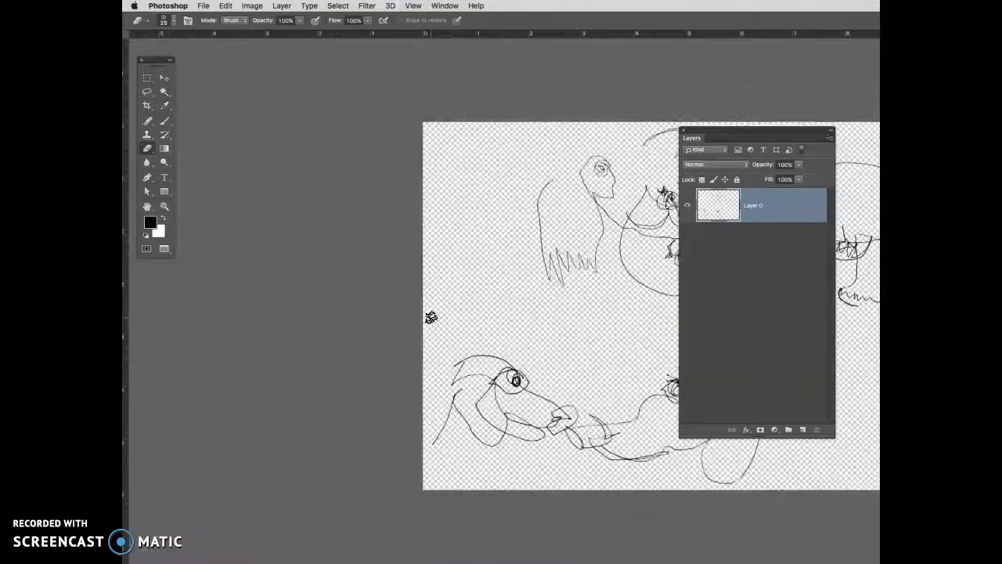
drag(489, 396, 325, 382)
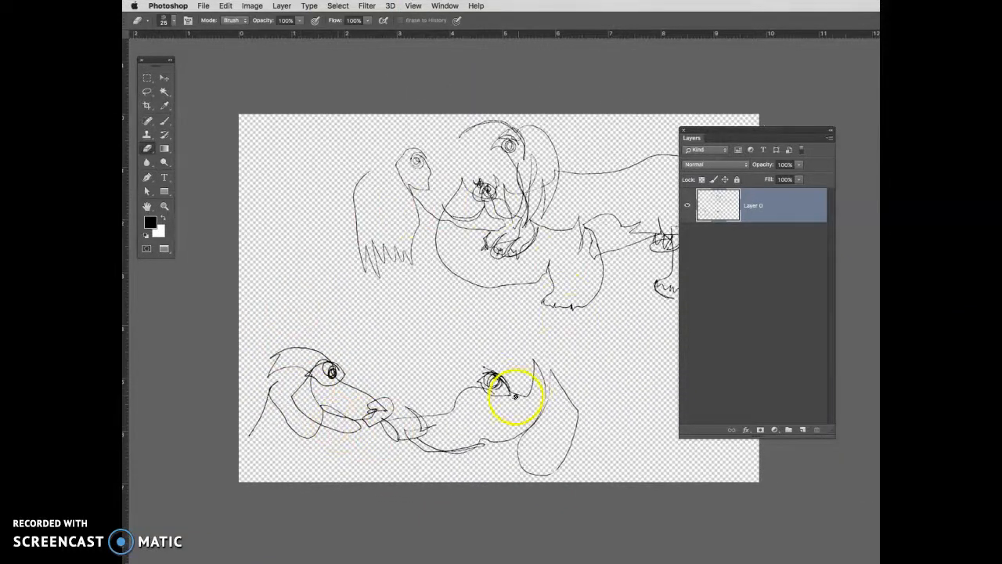
click(756, 206)
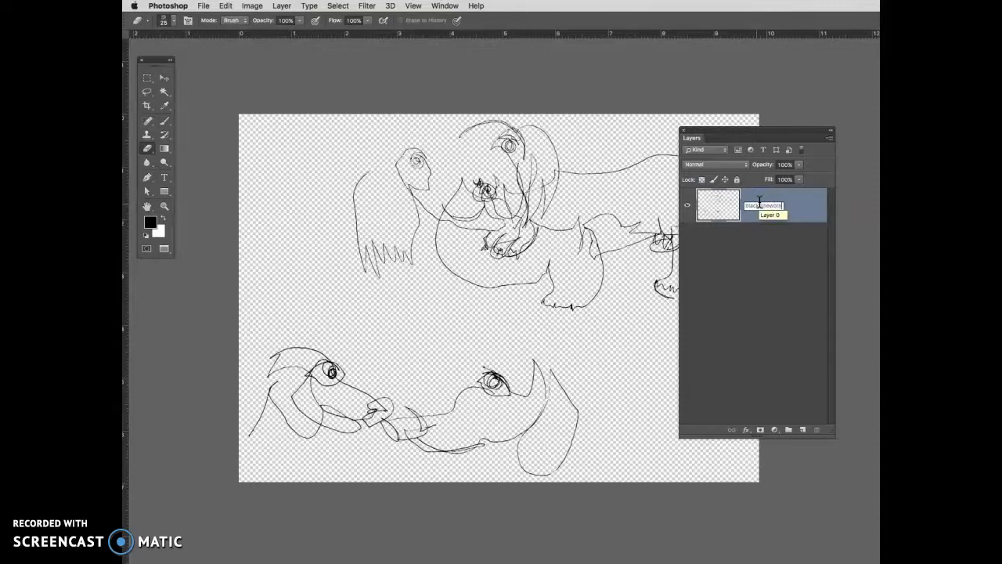
- Add a black-filled layer above black linework, and an empty layer named "white linework" on top of it
click(803, 430)
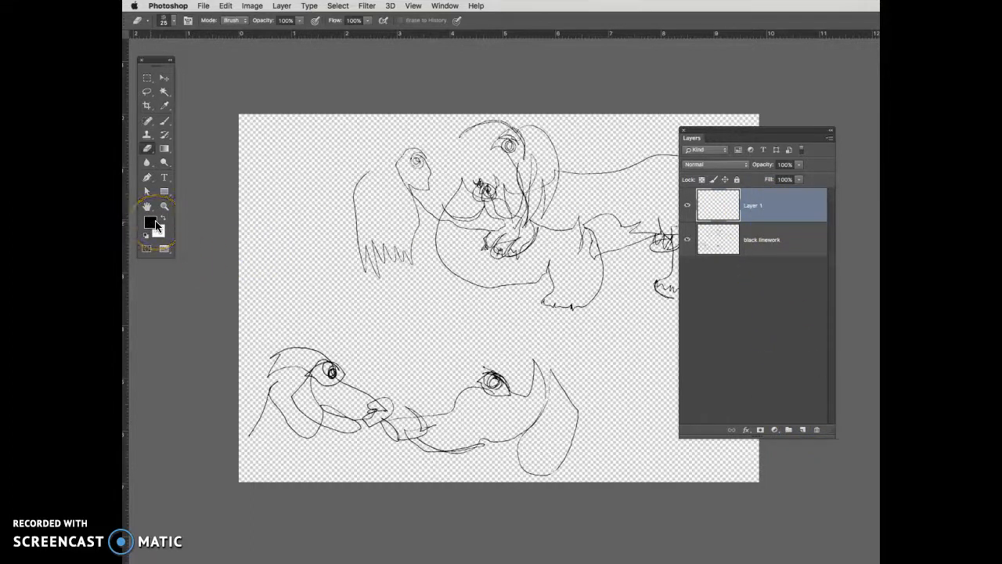
key(alt+BackSpace)
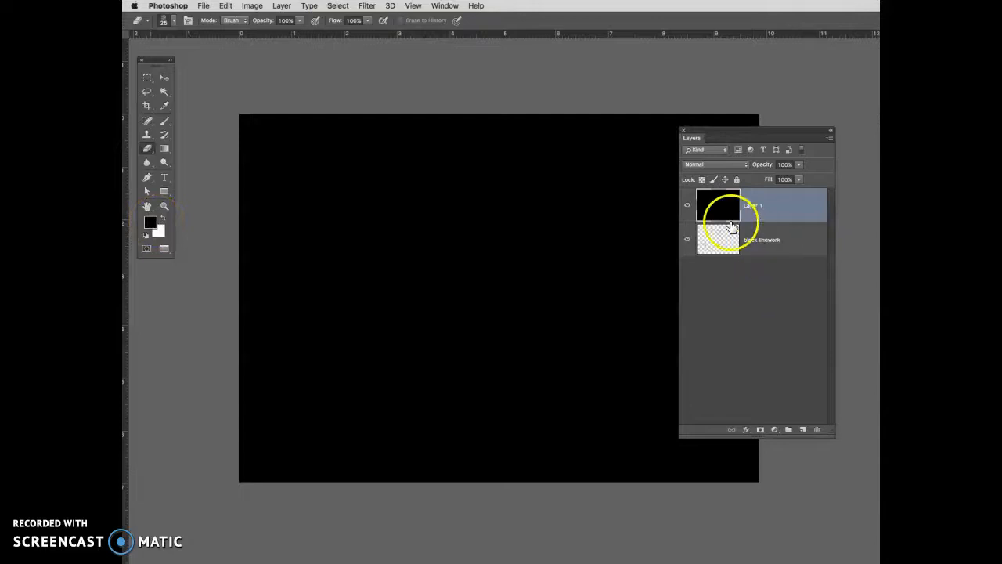
click(804, 430)
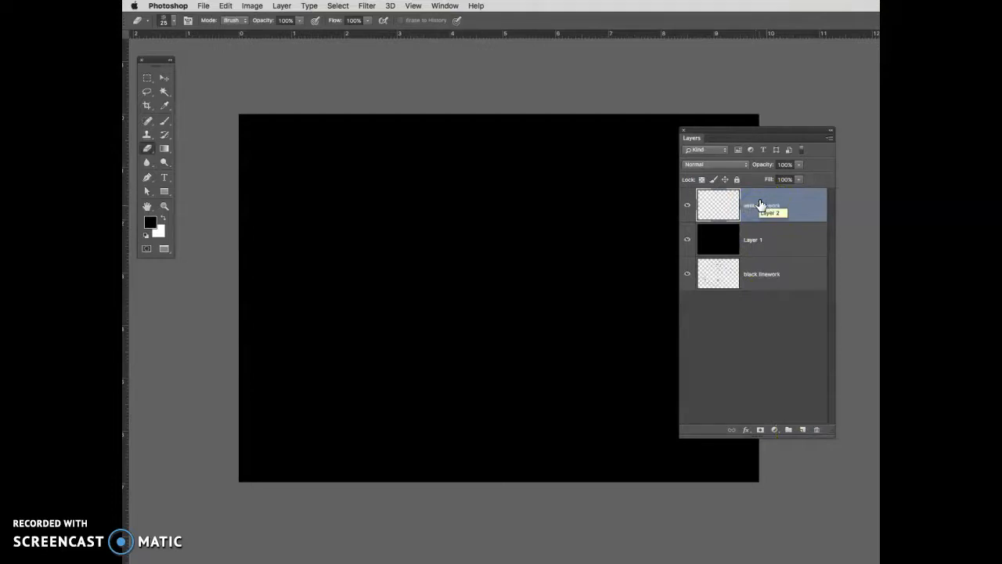
- Hide both linework layers while keeping the black fill layer visible, and rename the fill layer "black"
click(687, 240)
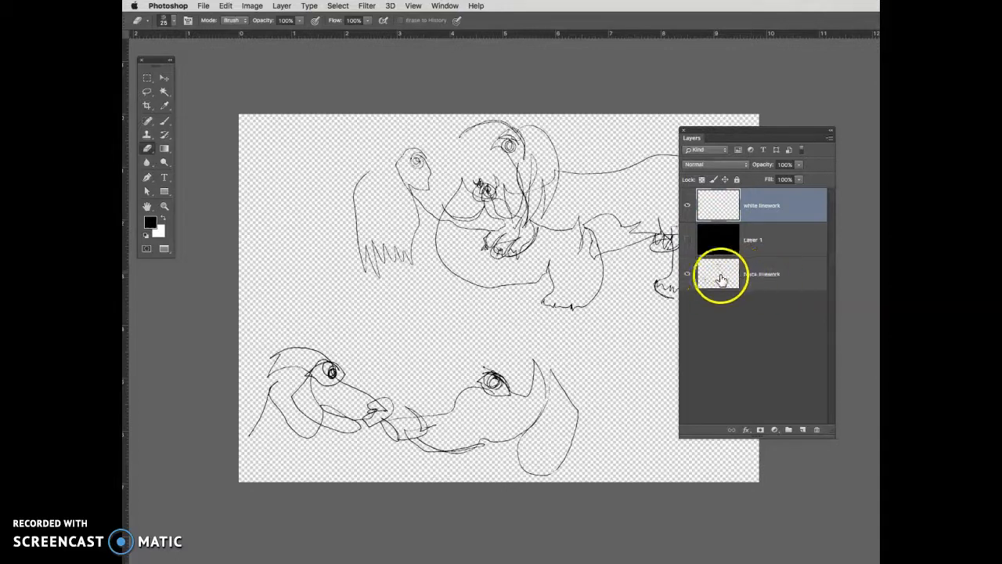
click(687, 273)
click(688, 206)
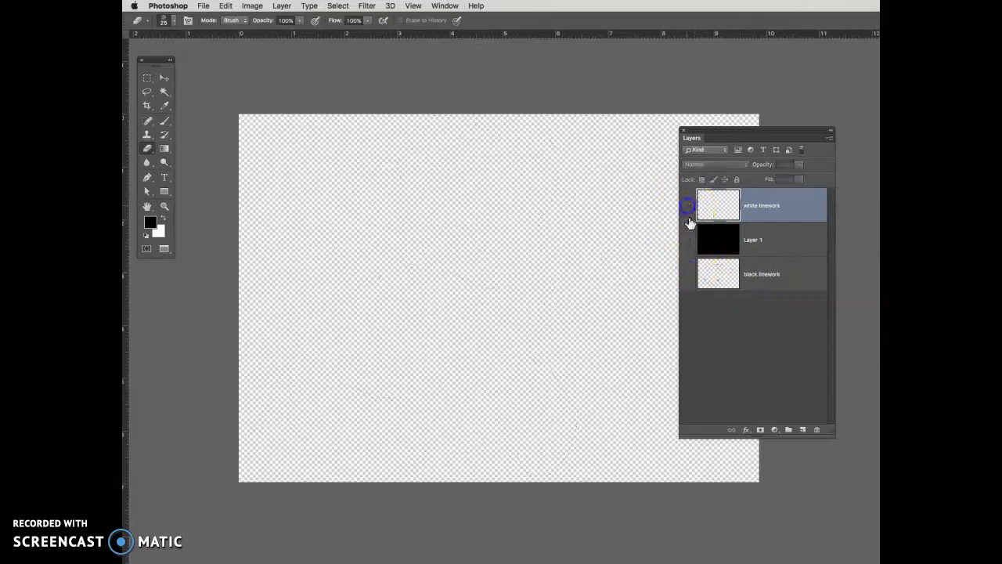
click(687, 239)
key(super+minus)
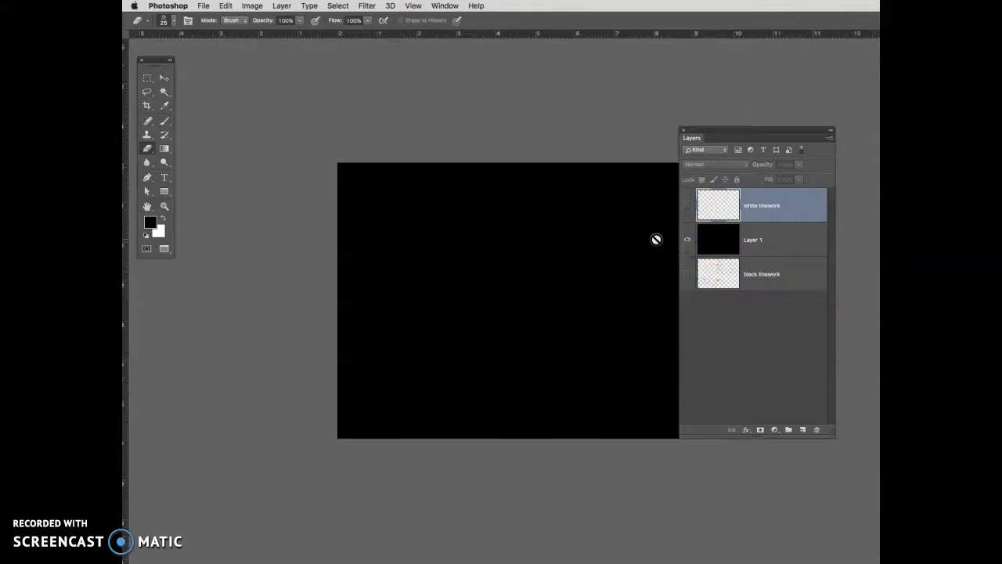
drag(503, 384, 398, 356)
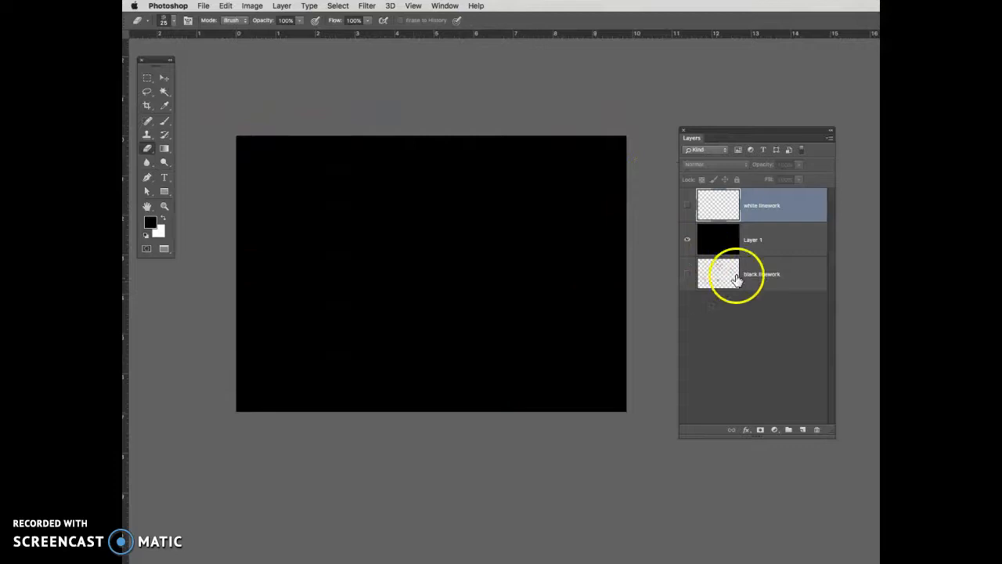
click(783, 238)
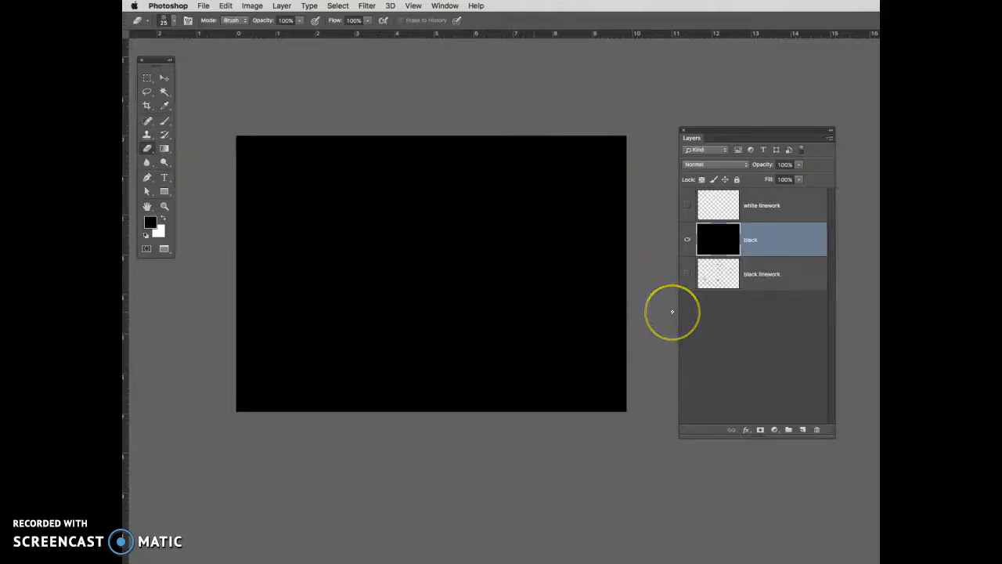
- Delete the black layer and lasso a large freehand blob across the middle and right of the canvas
key(Delete)
key(l)
mouse_move(423, 321)
mouse_down()
mouse_move(432, 224)
mouse_move(416, 230)
mouse_up()
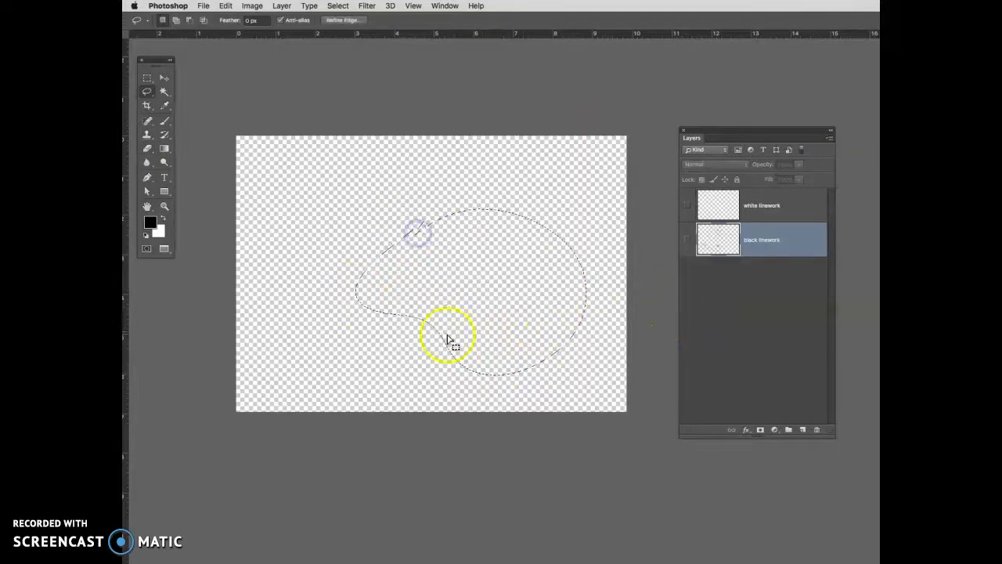
- Fill the blob-shaped selection with black on a new layer above black linework, and deselect
click(802, 430)
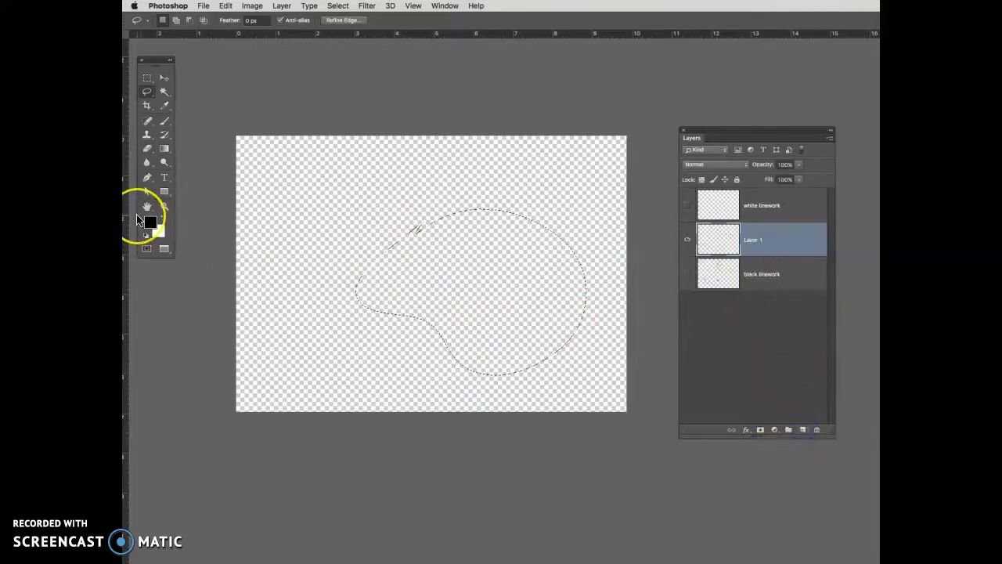
key(alt+BackSpace)
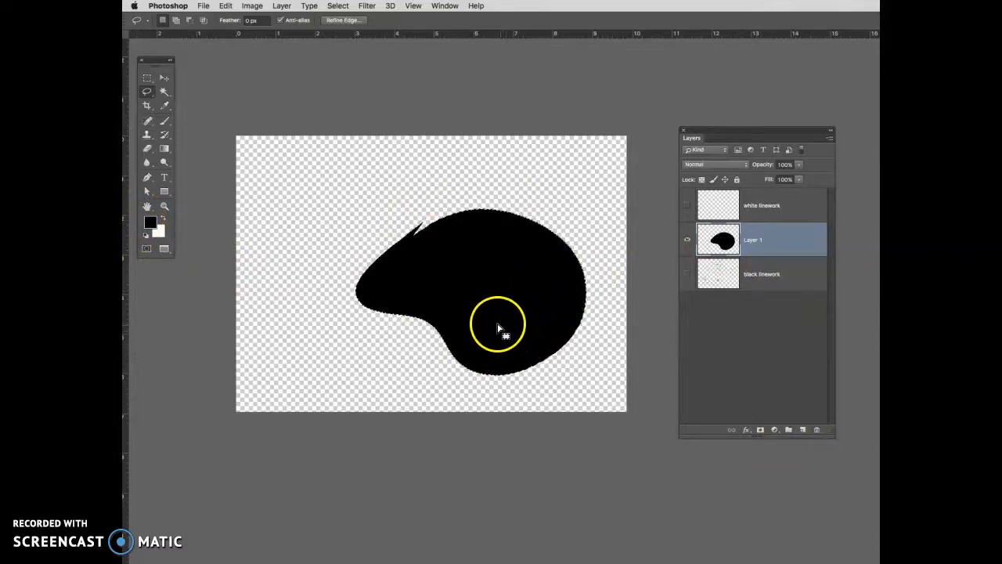
click(337, 6)
click(357, 33)
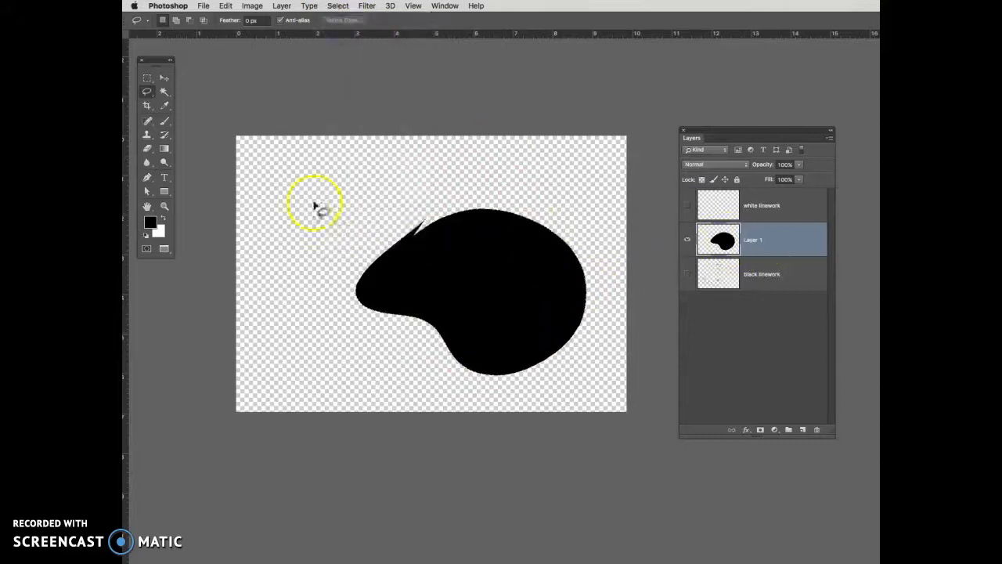
- Rename the blob layer "black background" and fill the whole layer with black
double_click(754, 241)
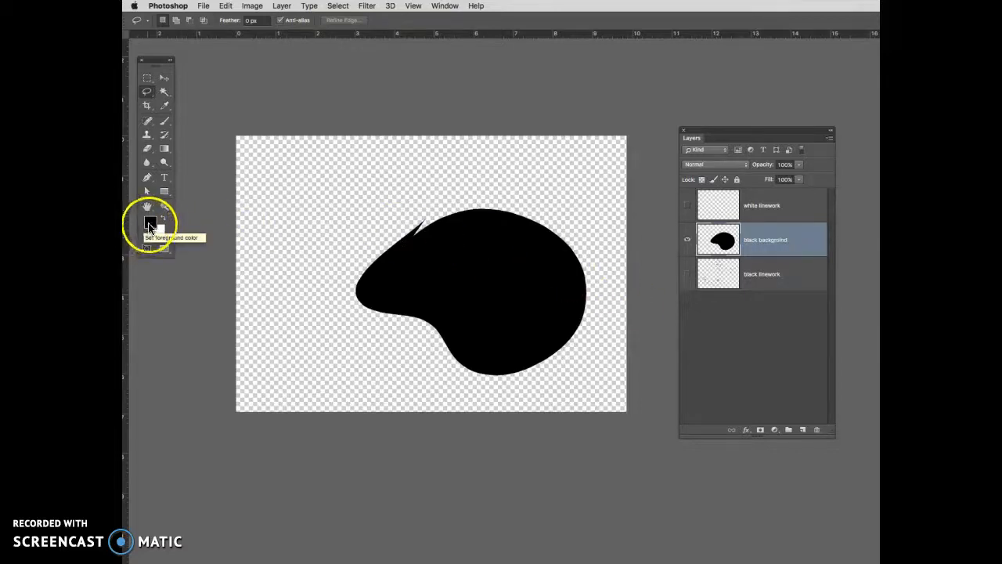
key(alt+BackSpace)
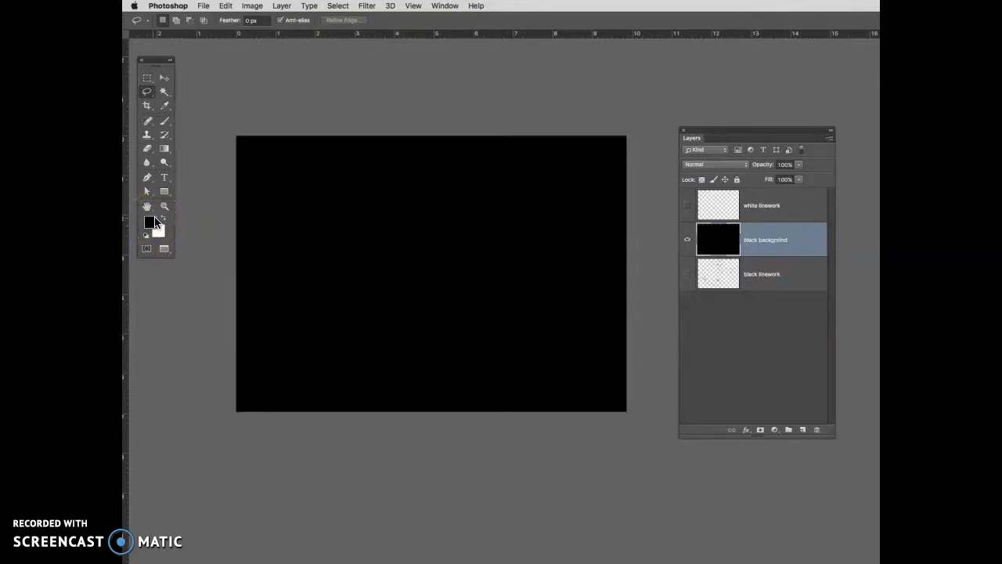
- Load the black background layer's contents as a selection, and deselect
click(697, 230)
super+click(717, 246)
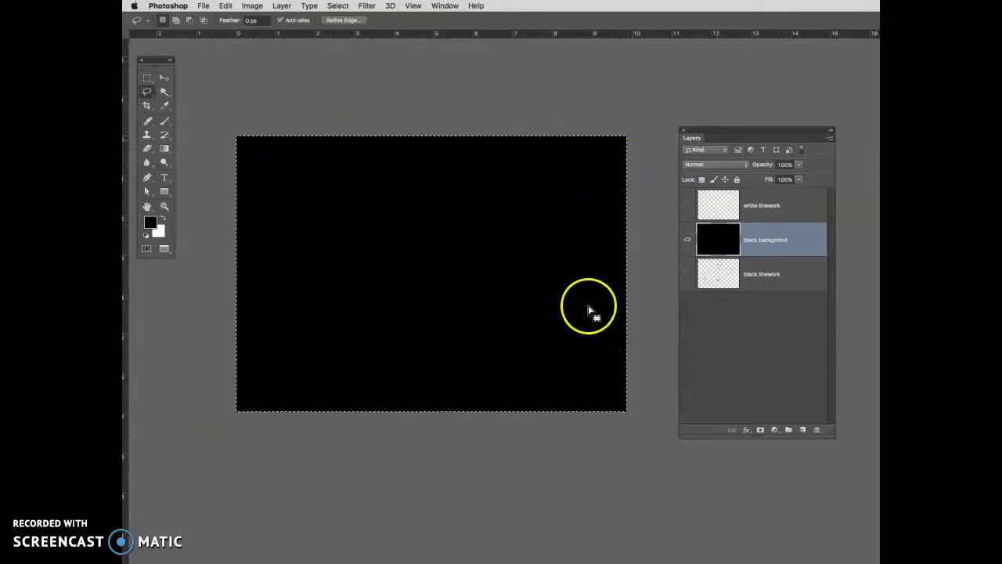
click(338, 5)
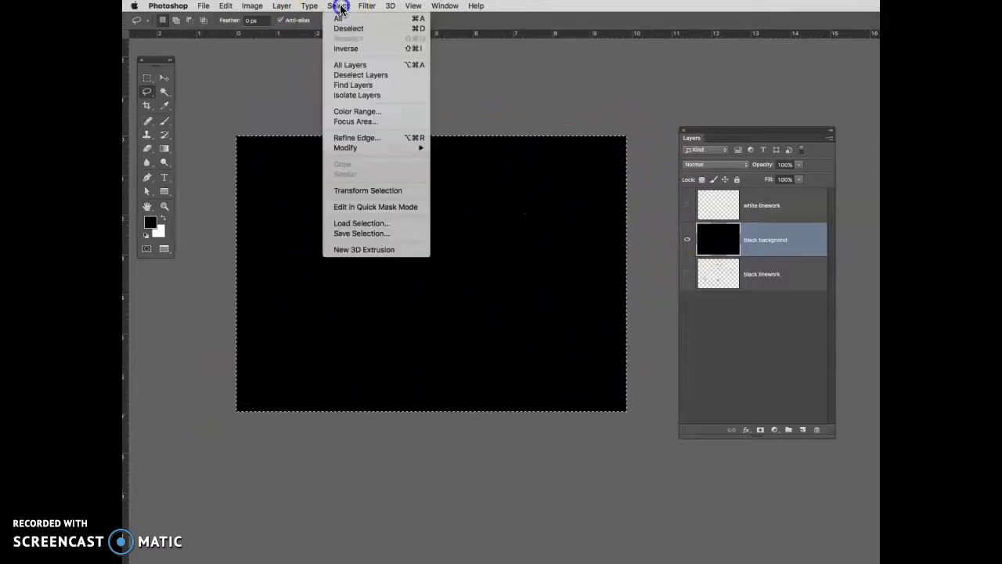
click(345, 29)
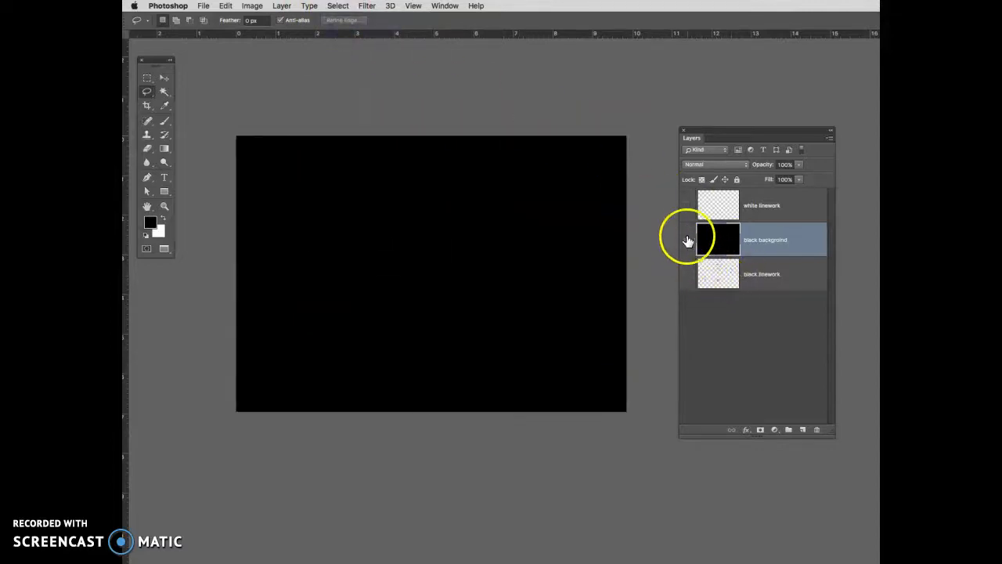
- Hide the black background layer, show black linework, and load the black linework's contents as a selection
click(688, 238)
click(689, 275)
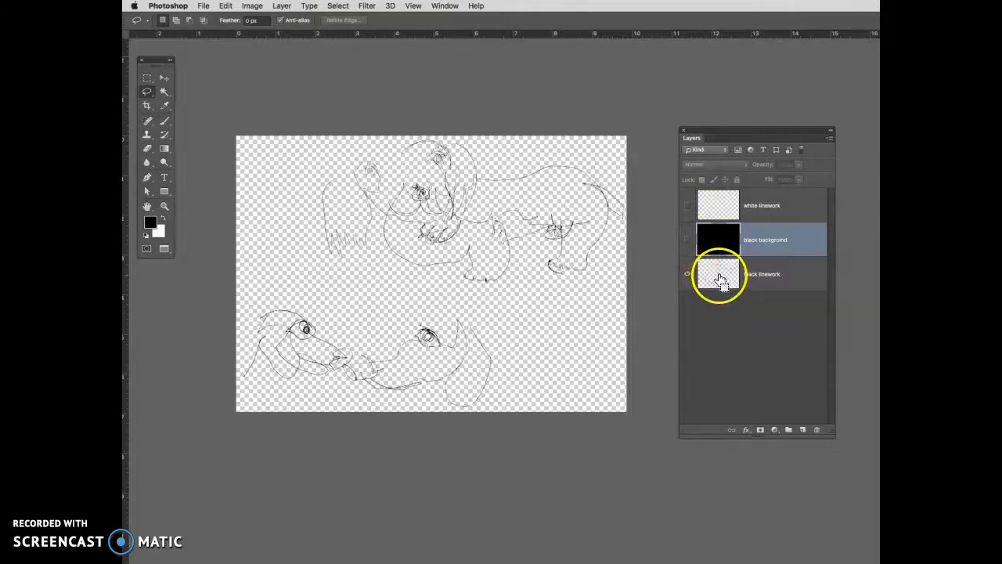
ctrl+click(718, 276)
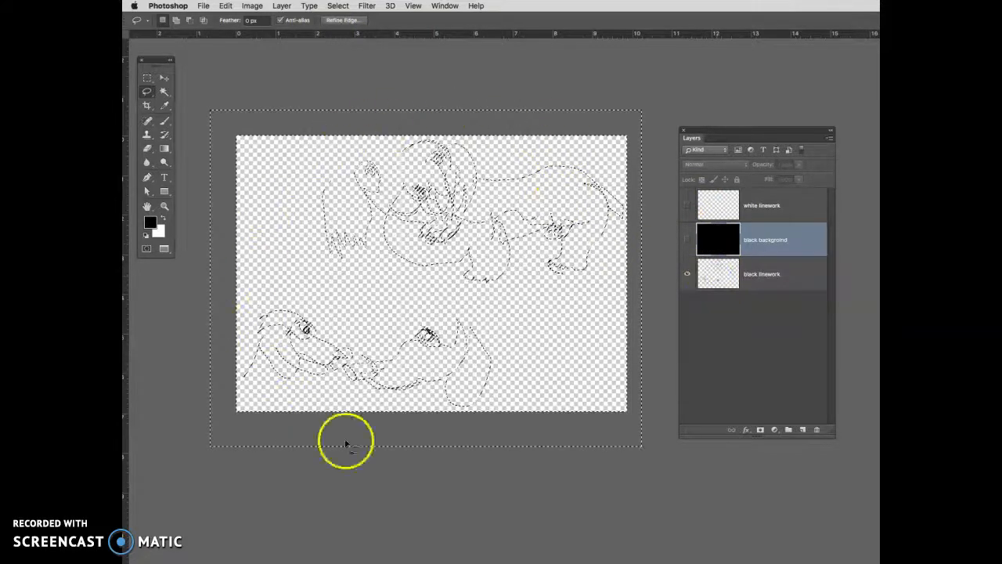
- Fill the linework selection with white on the white linework layer, with the black background layer made visible
click(790, 206)
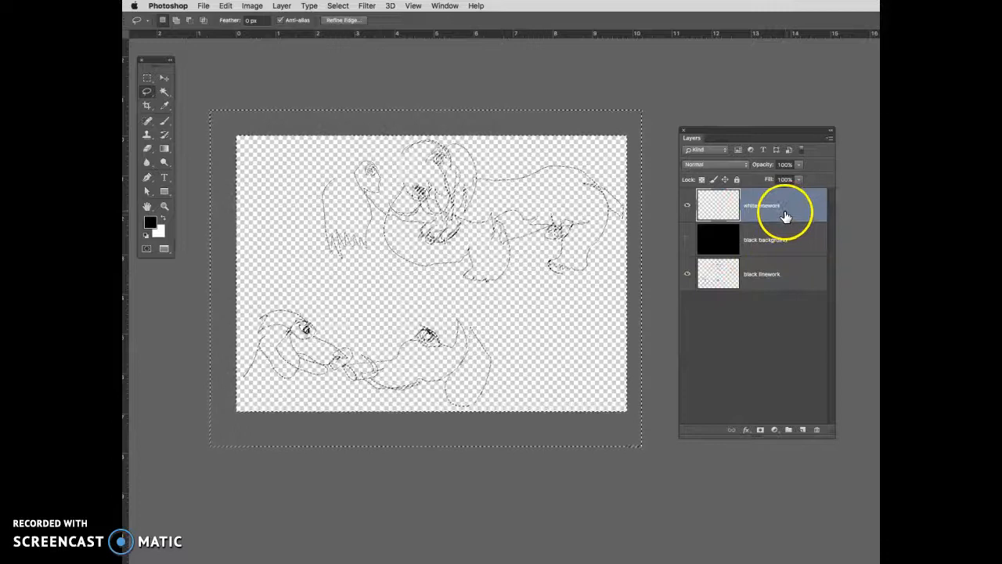
click(687, 243)
key(super+plus)
drag(448, 313, 549, 323)
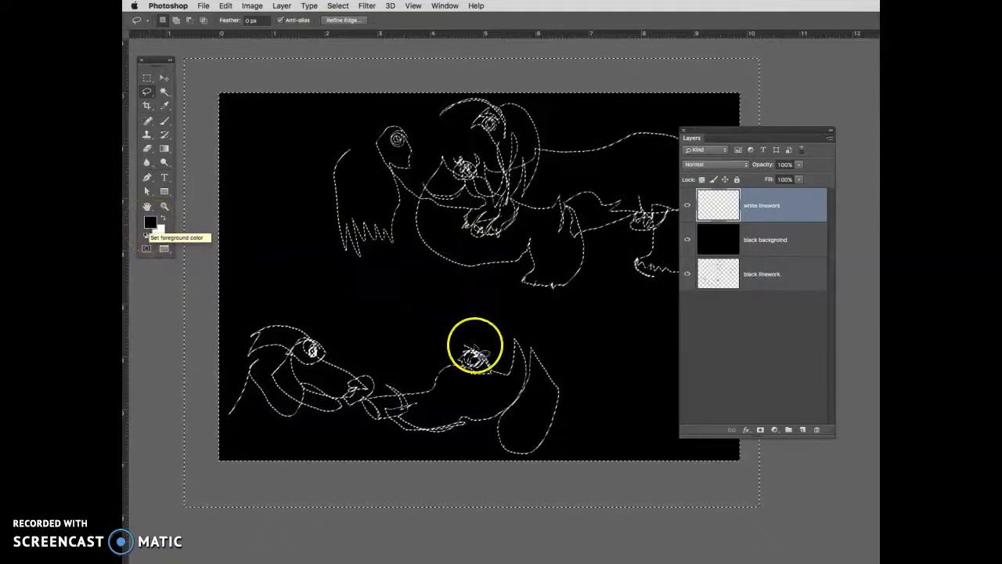
- Deselect the linework and examine the white lines on black up close
click(338, 6)
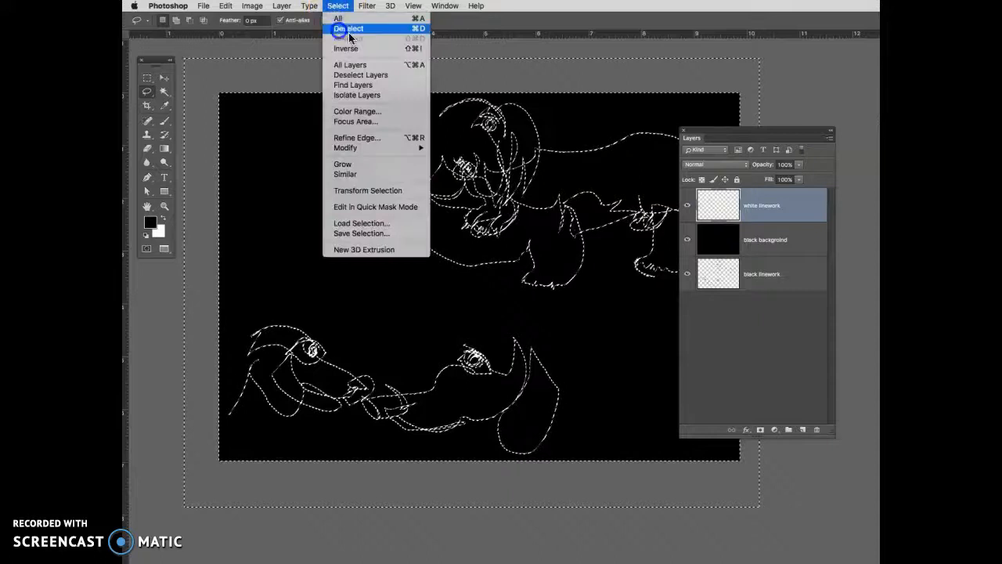
click(348, 33)
drag(571, 336, 531, 340)
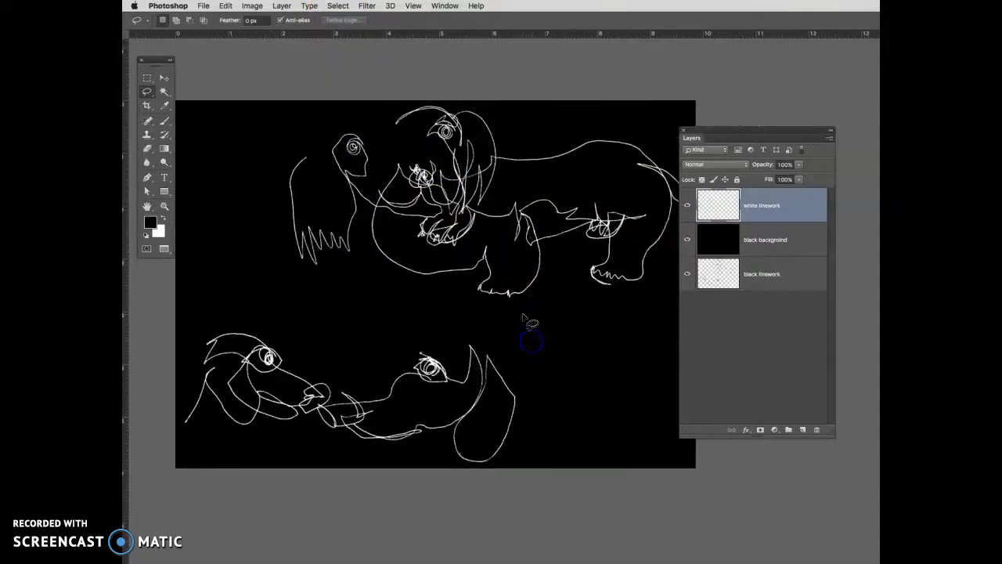
key(super+plus)
key(super+plus)
drag(380, 288, 523, 369)
mouse_move(407, 271)
mouse_down()
mouse_move(459, 320)
mouse_move(457, 302)
mouse_up()
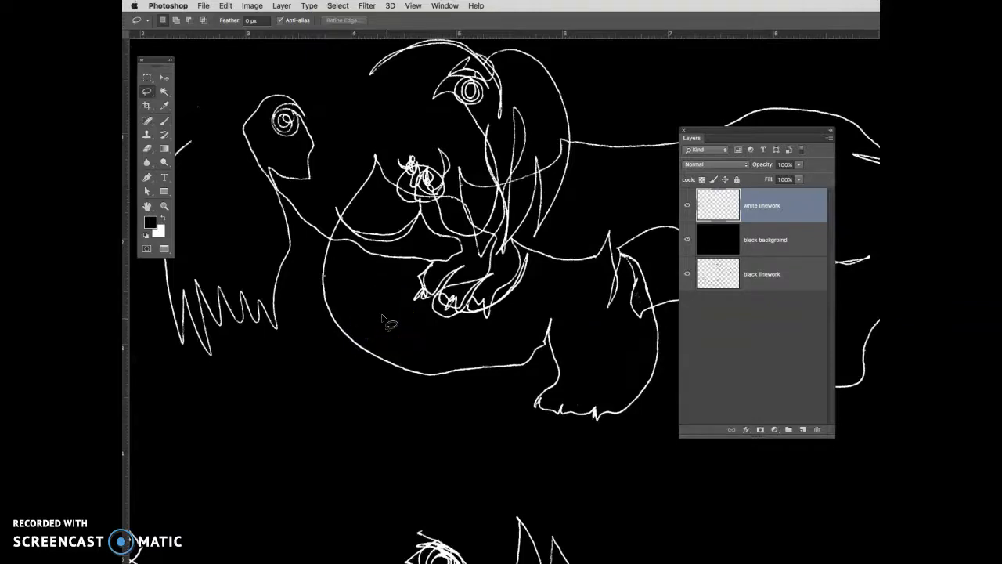
- Undo the deselection and bring the whole drawing back into view
key(super+z)
key(super+minus)
key(super+minus)
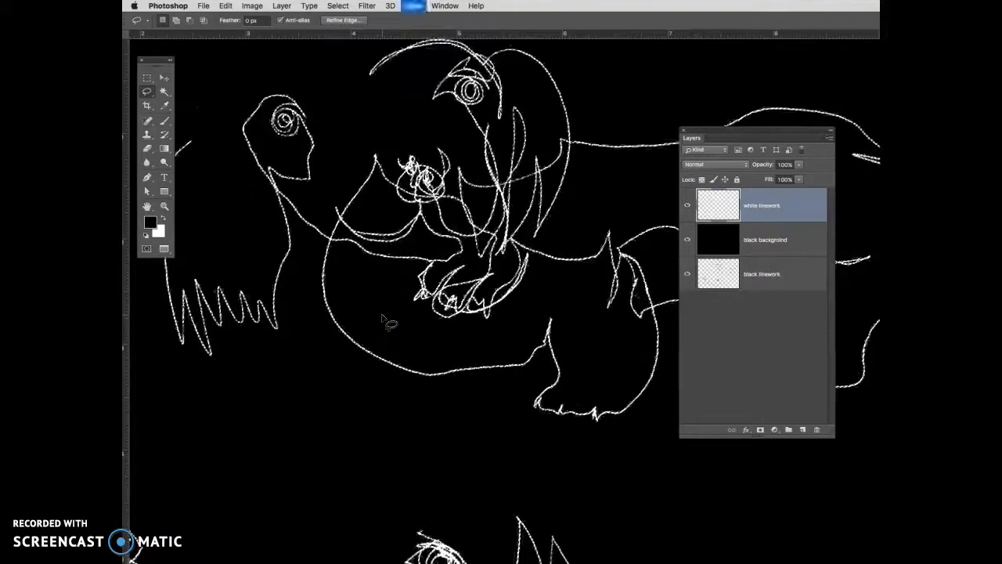
mouse_move(491, 360)
mouse_down()
mouse_move(434, 372)
mouse_move(309, 366)
mouse_up()
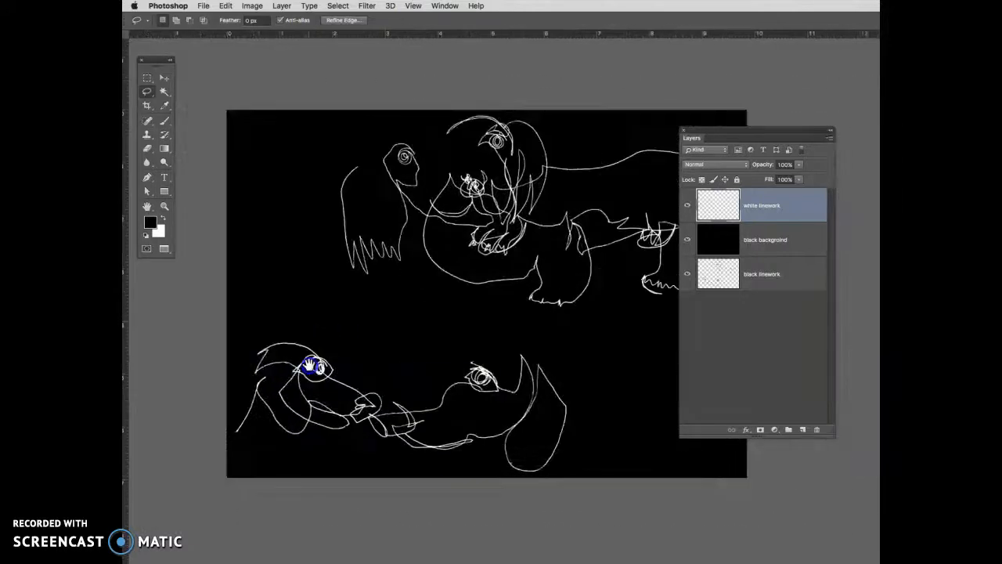
drag(595, 312, 575, 316)
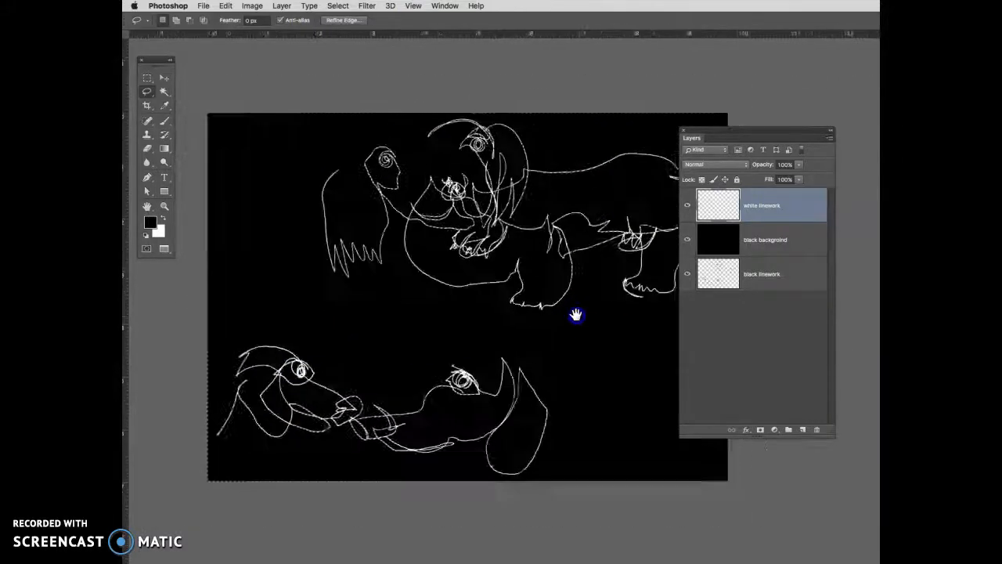
drag(597, 224, 548, 213)
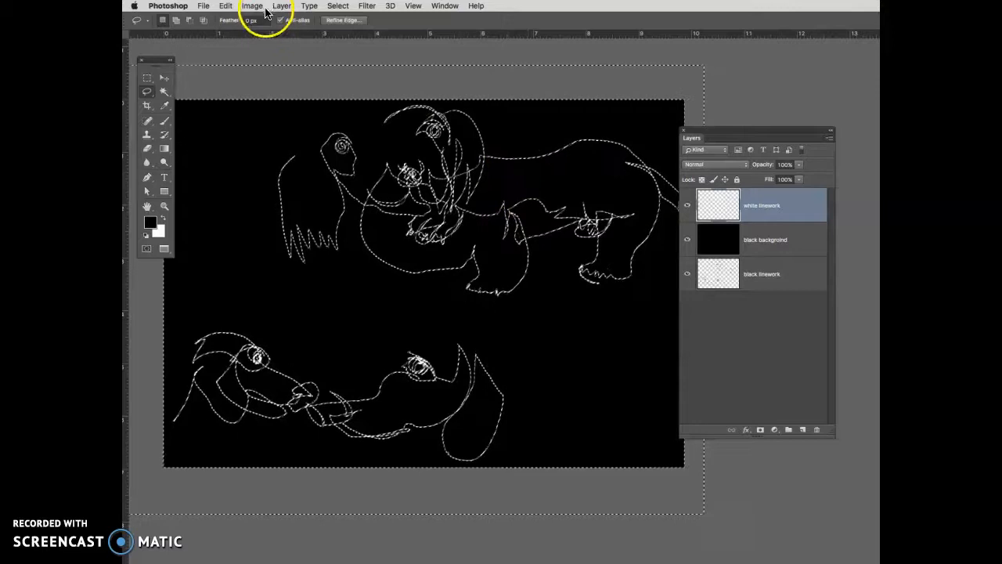
- Hide the selection edges by turning off Extras while keeping the linework selection active
click(338, 6)
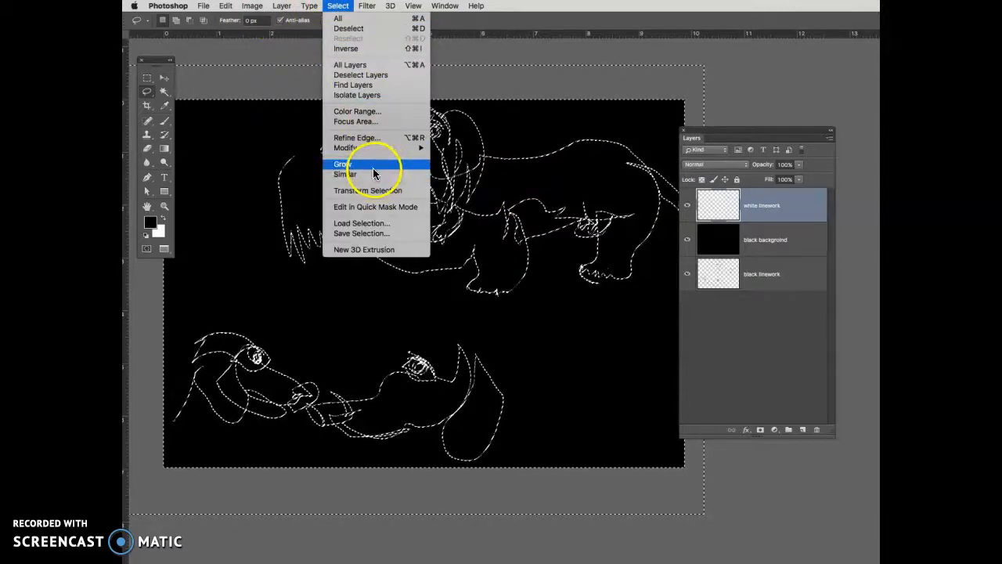
mouse_move(413, 8)
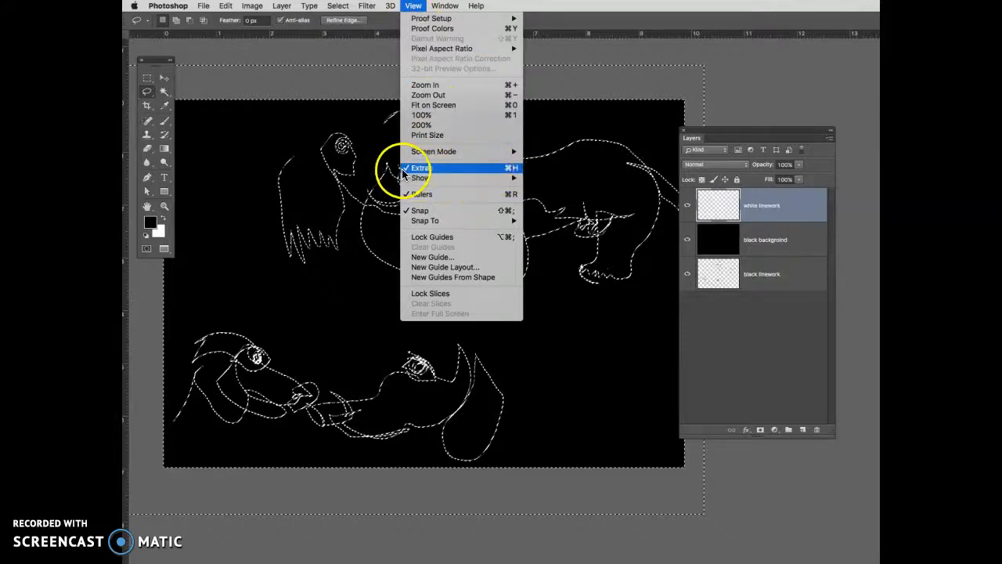
click(501, 167)
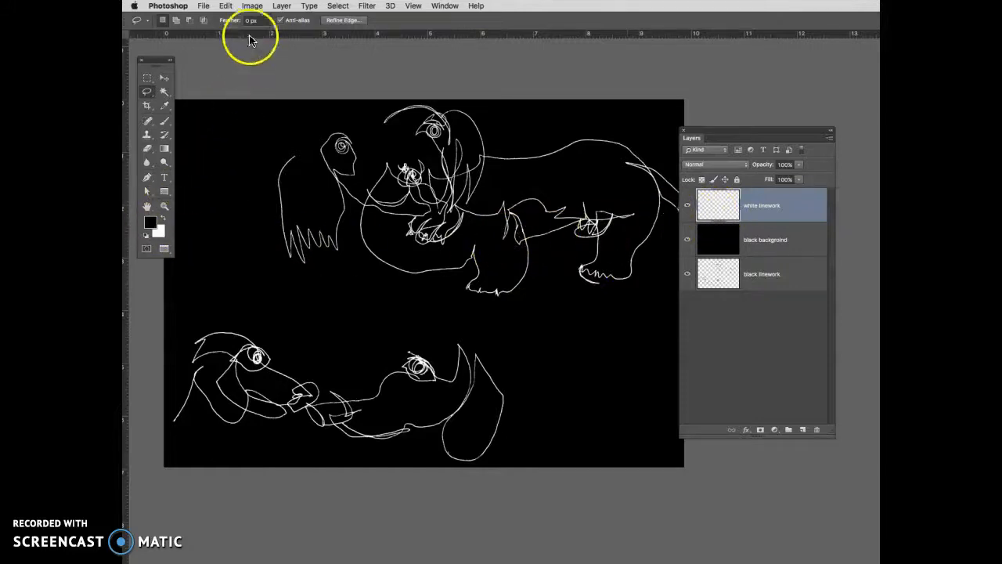
click(252, 6)
click(255, 7)
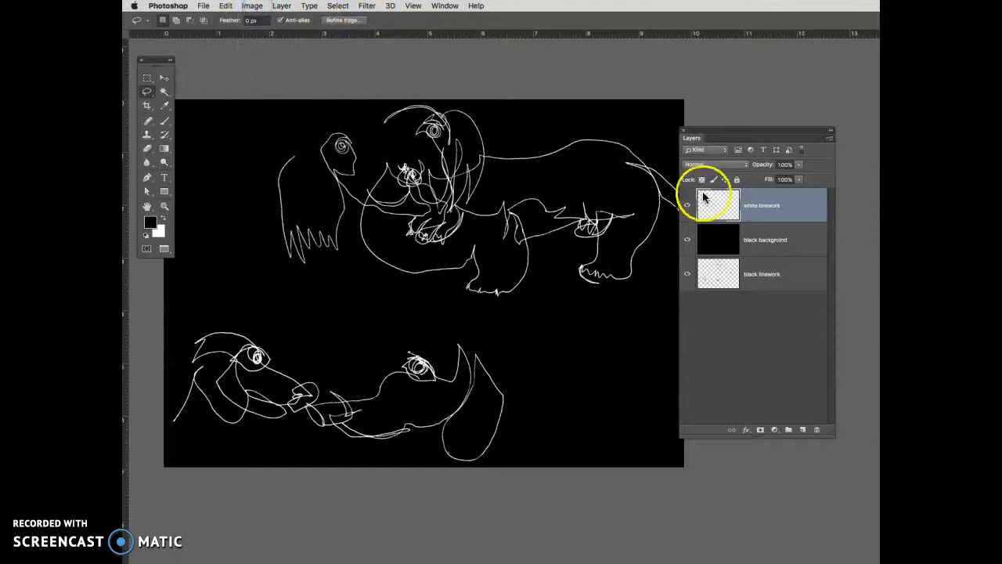
- Hide the white linework and black linework layers, and add a new layer on top with only black background visible beneath it
click(688, 240)
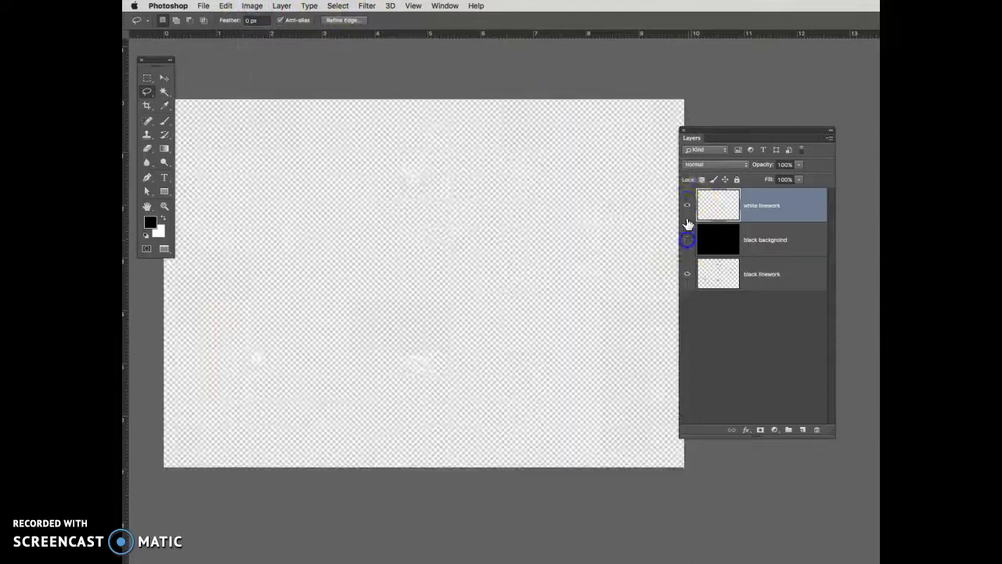
click(688, 274)
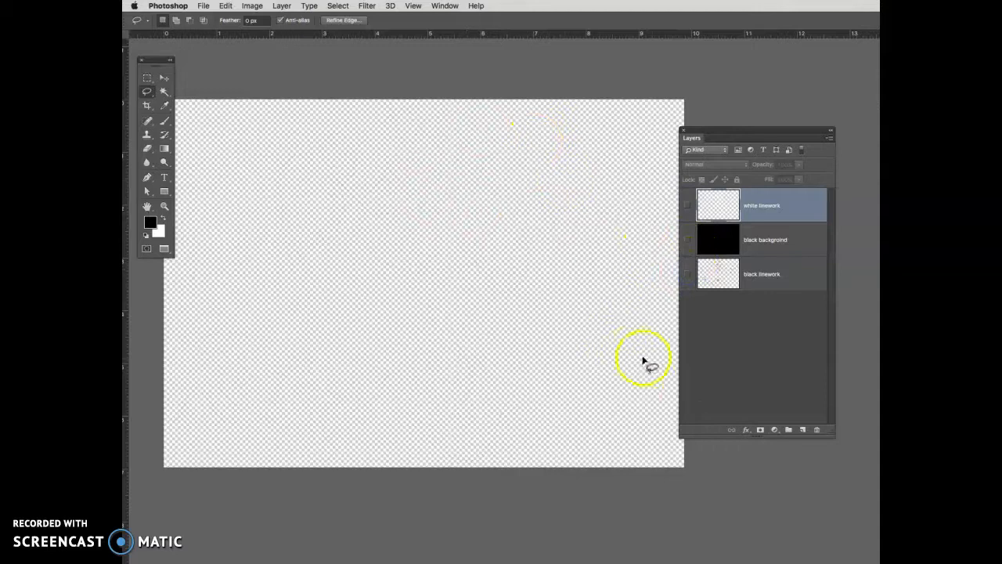
click(803, 430)
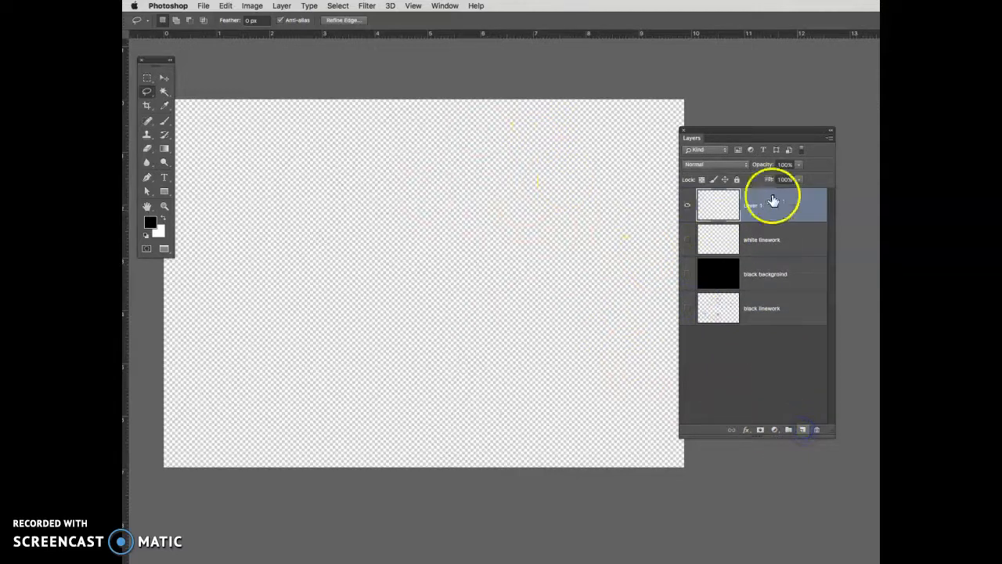
click(688, 274)
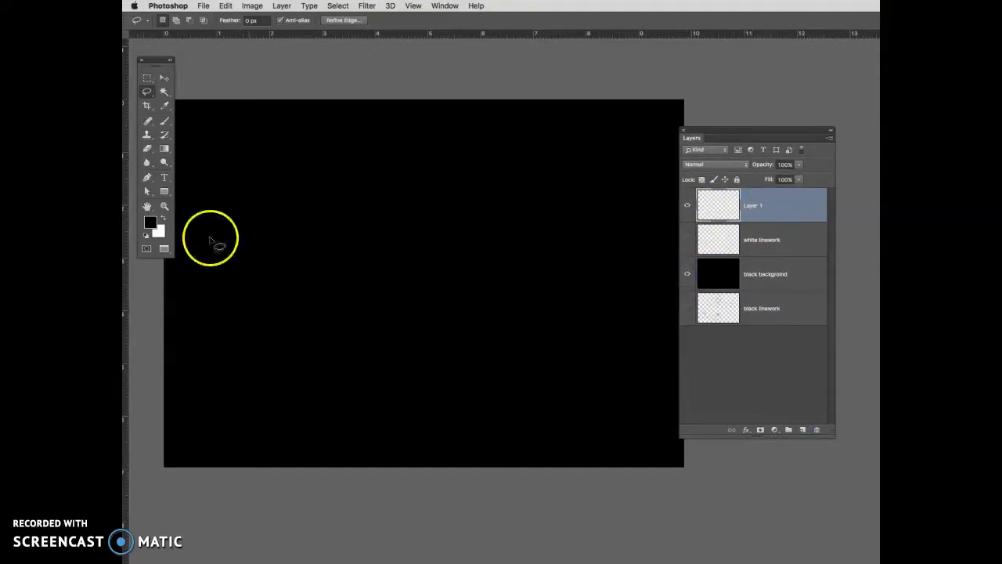
- Set the background color to mid gray #858585 and fill the hidden linework selection with it on the new layer
click(159, 233)
drag(802, 331, 809, 301)
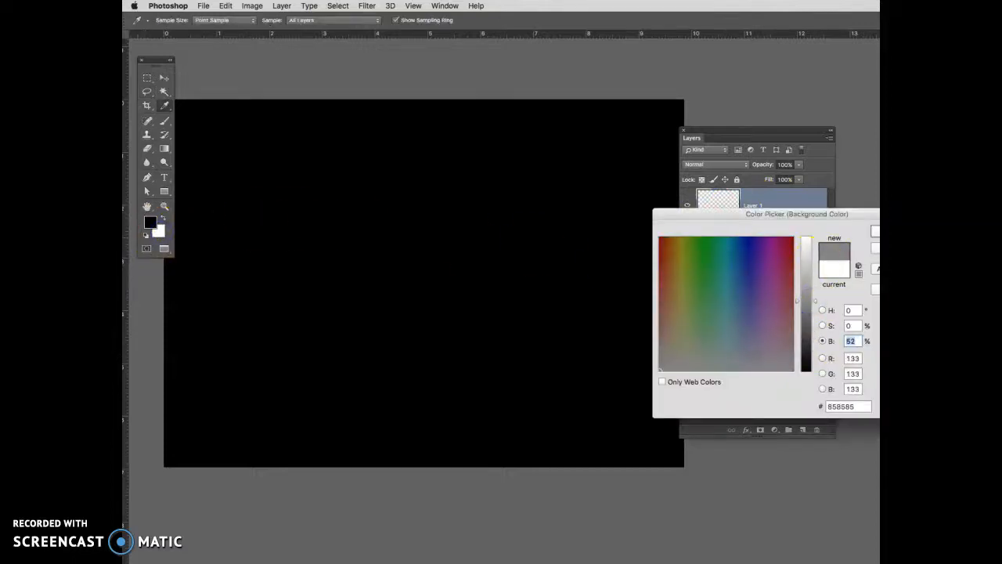
key(Return)
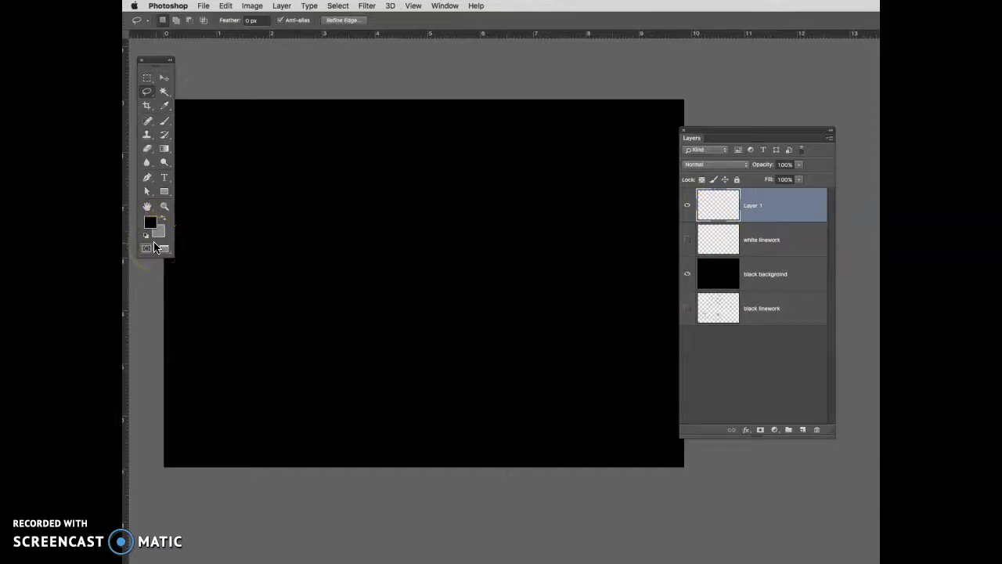
key(shift+super+BackSpace)
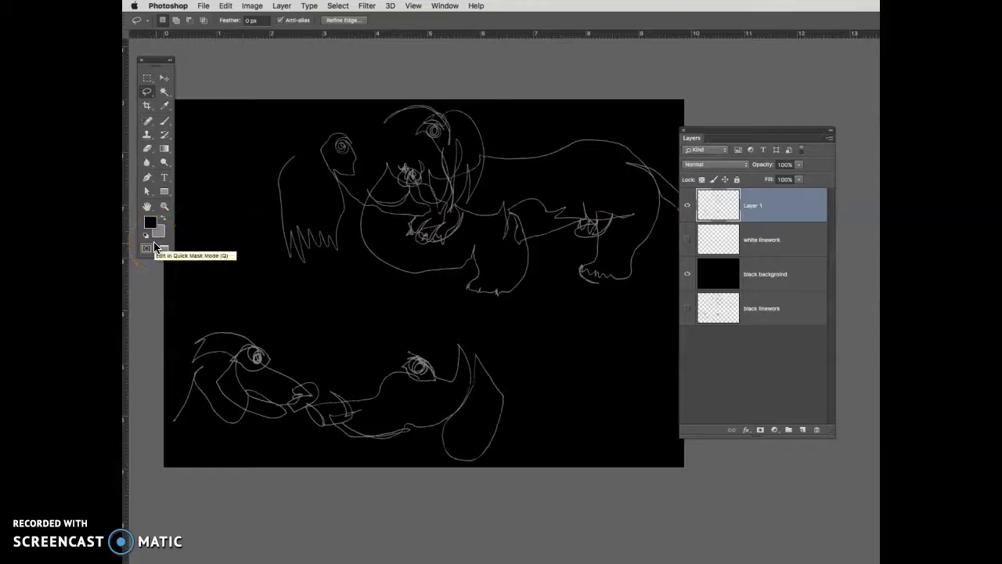
key(super+plus)
drag(364, 282, 497, 278)
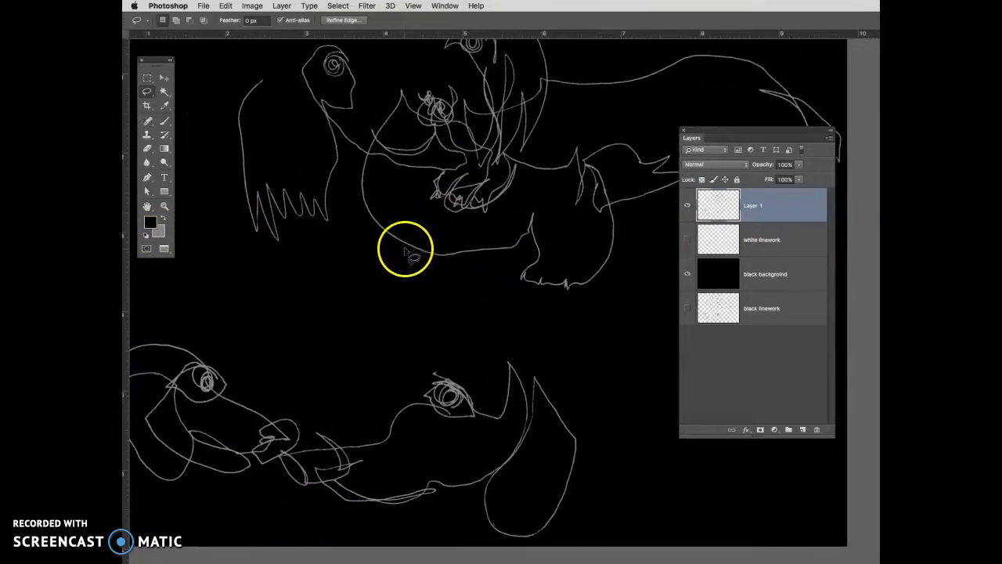
- Turn Extras back on to show the selection edges, and toggle them off and on several times
click(414, 7)
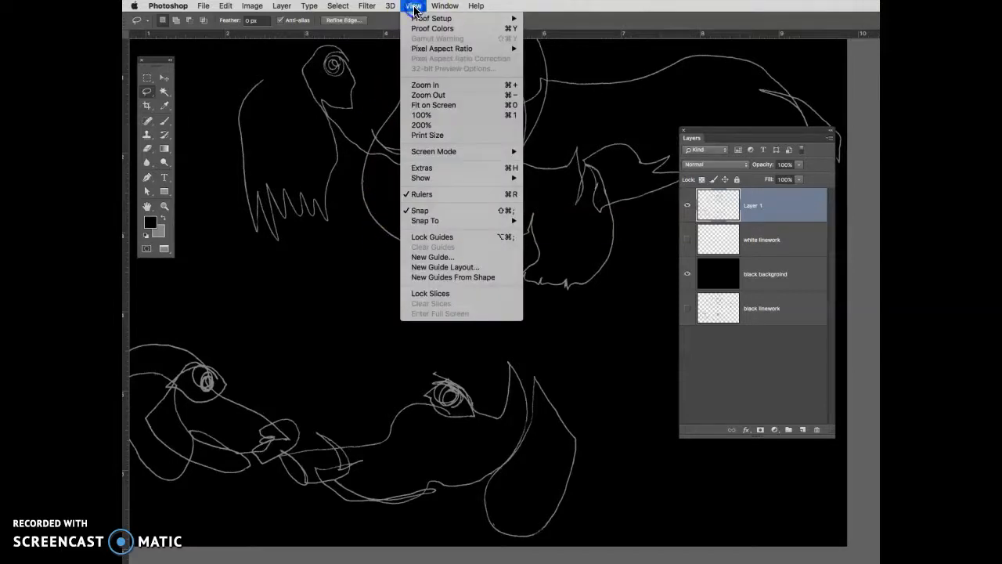
click(456, 166)
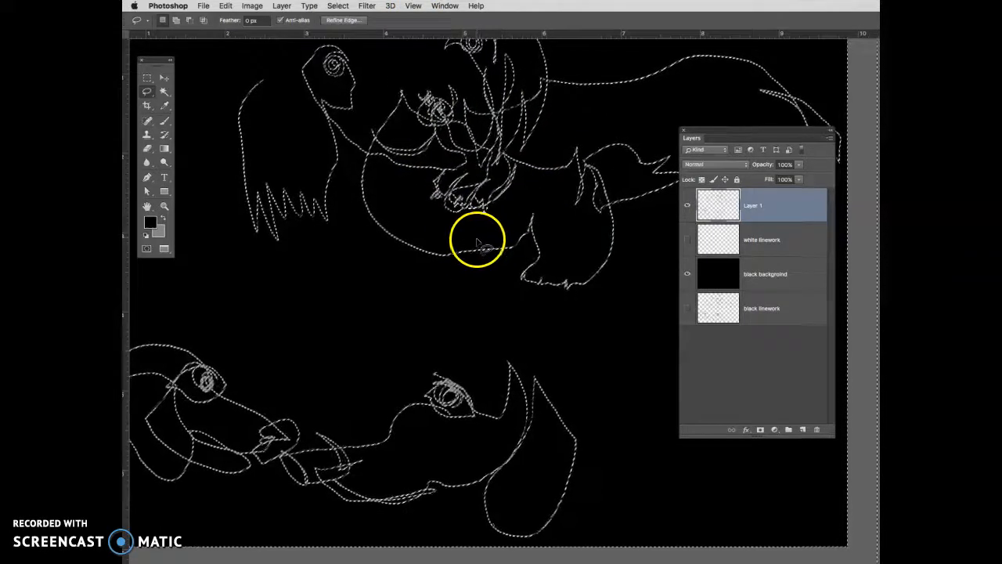
key(super+h)
key(super+h)
key(super+h)
key(super+h)
key(super+h)
key(super+h)
key(super+h)
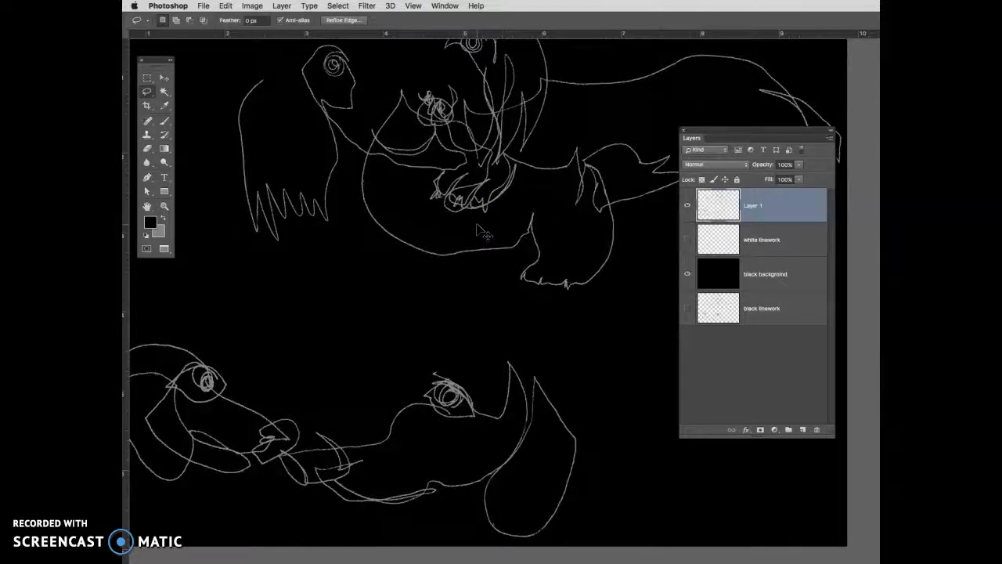
key(super+h)
click(499, 248)
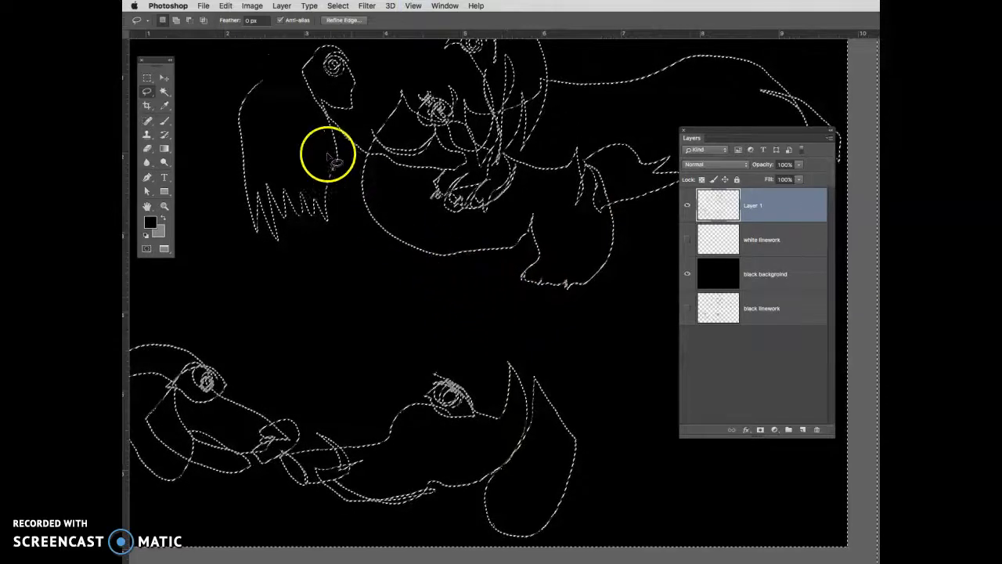
- Deselect the gray linework
click(338, 5)
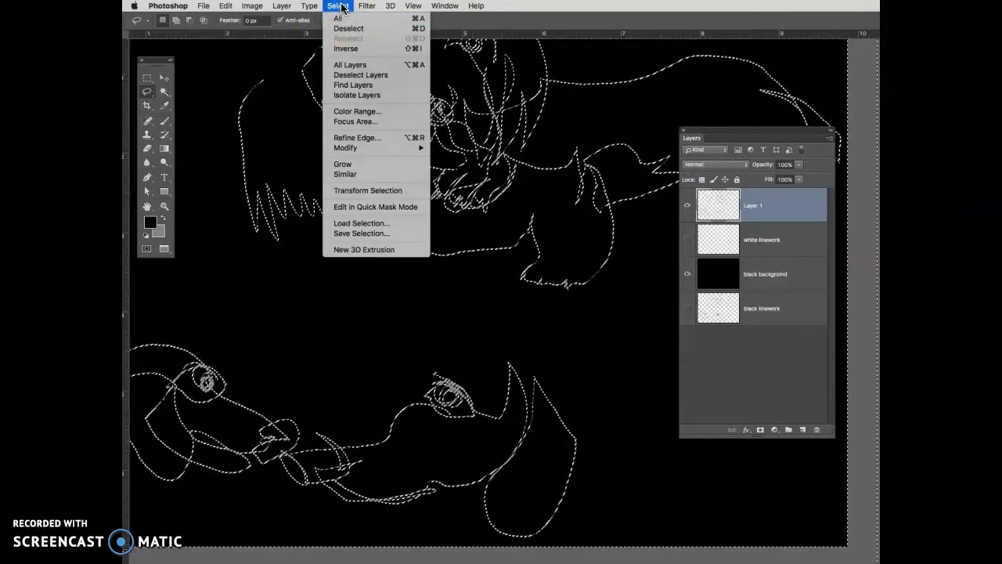
click(350, 28)
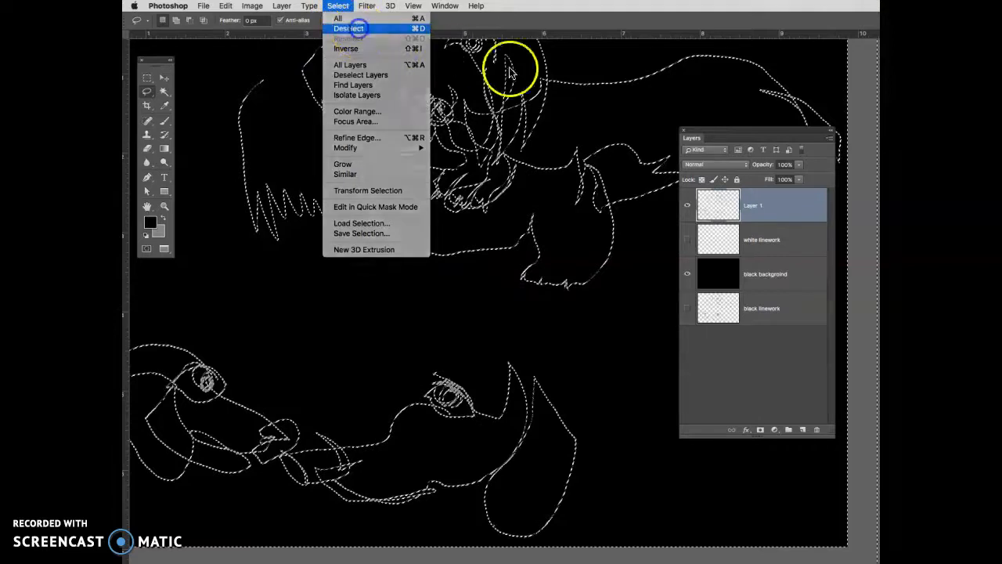
key(super+minus)
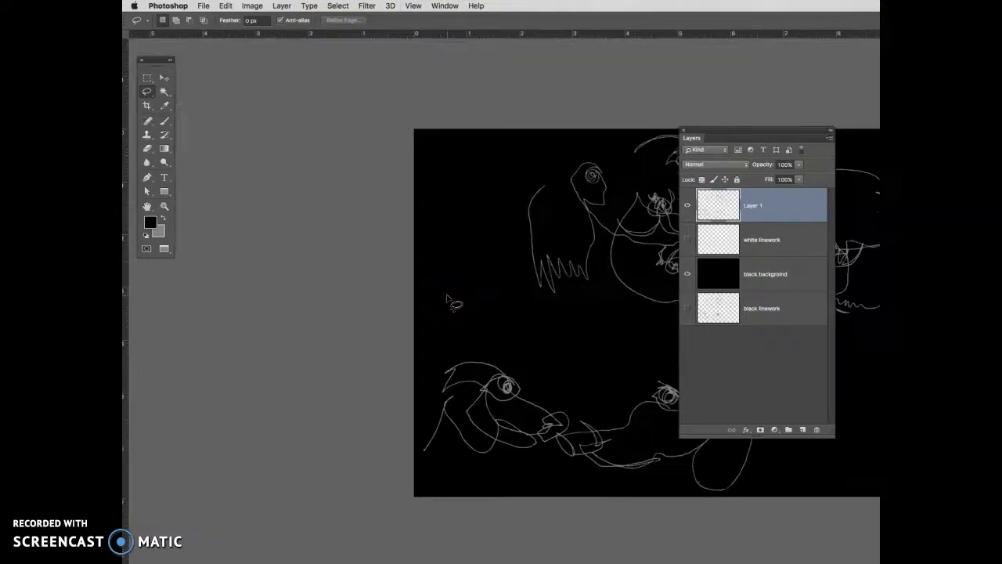
- Move the black linework layer directly above the white linework layer, and rename the topmost layer grey linework
drag(484, 385, 287, 360)
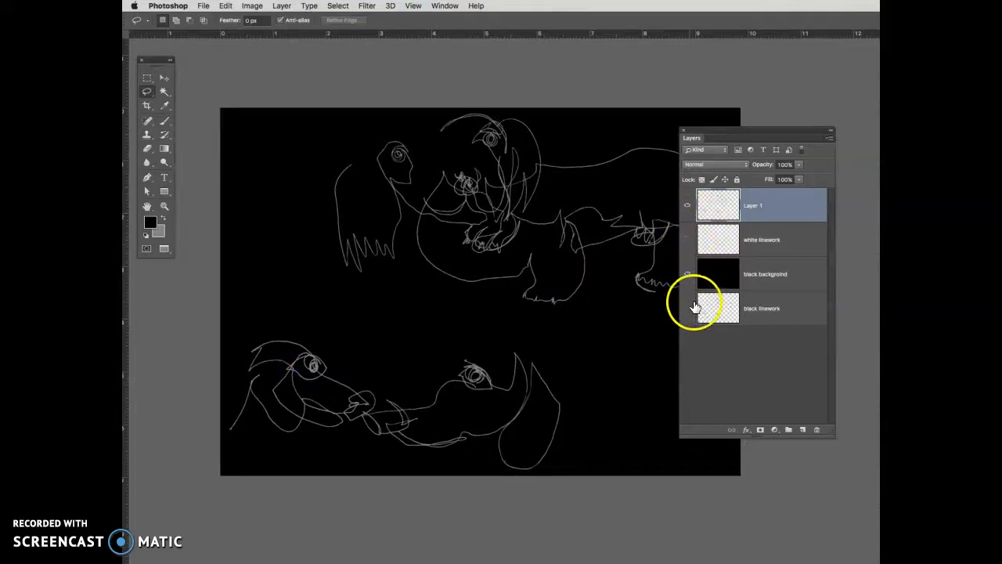
drag(697, 311, 758, 226)
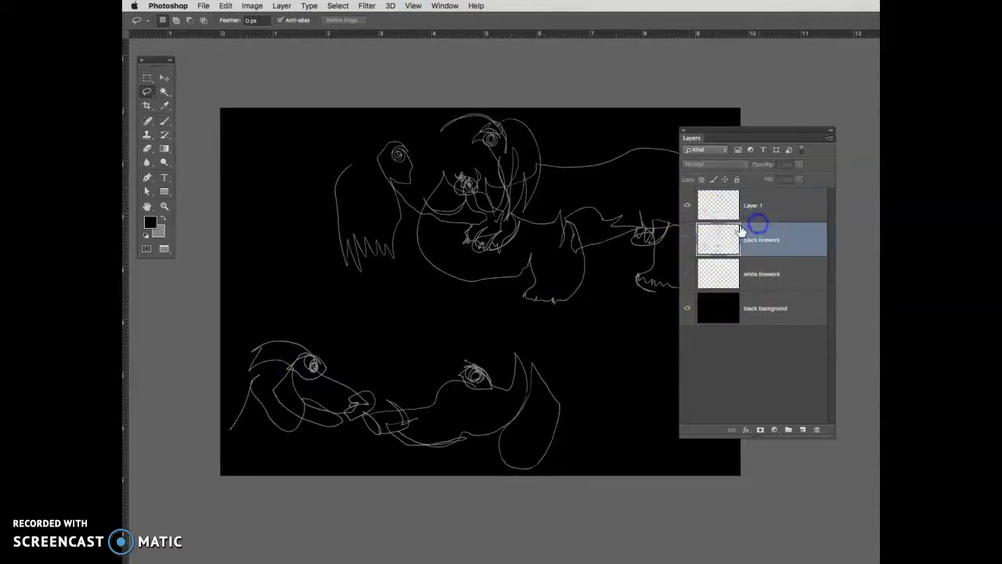
double_click(755, 205)
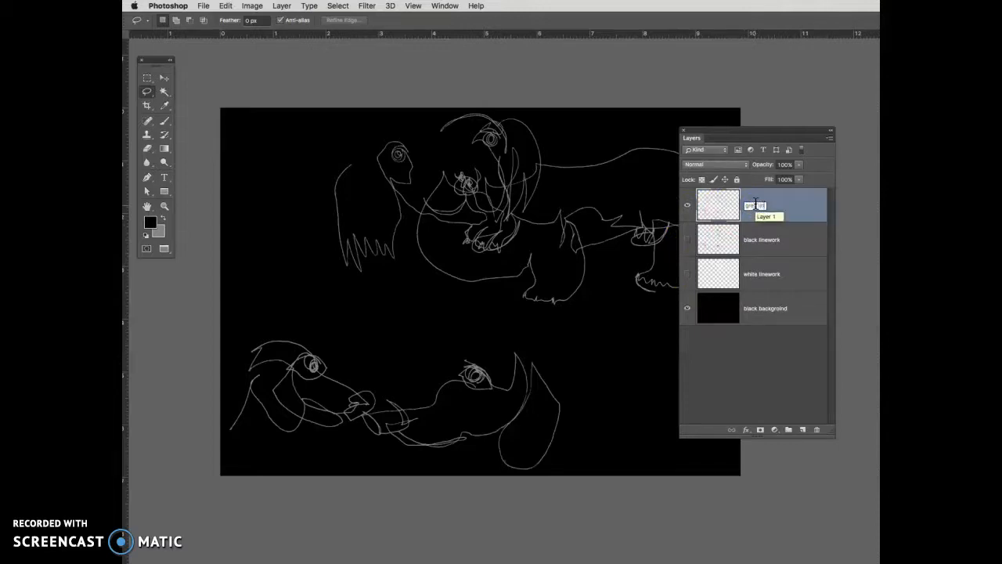
- Preview the black linework alone over transparency, and switch visibility to only the white linework over the black background
click(687, 240)
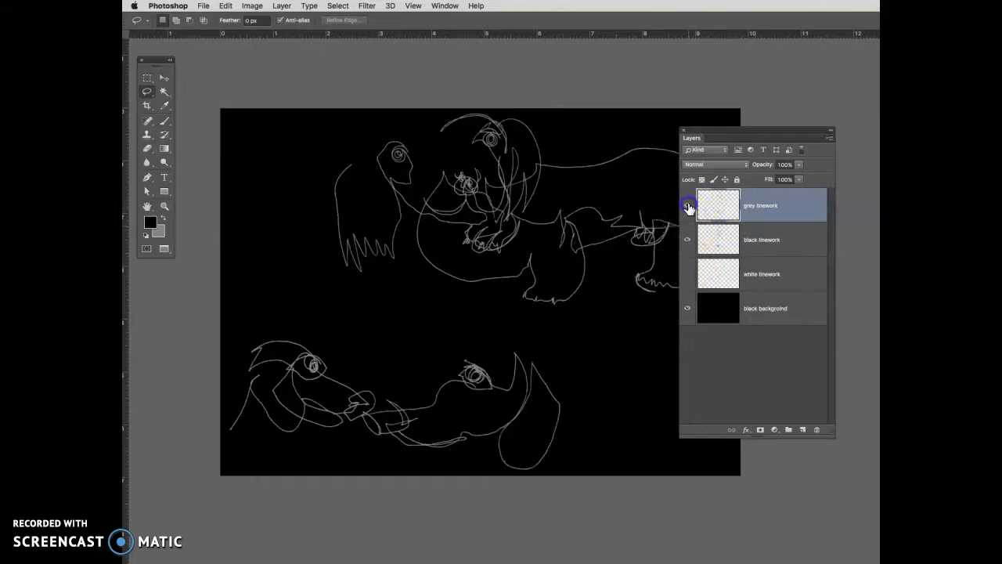
click(688, 206)
click(687, 307)
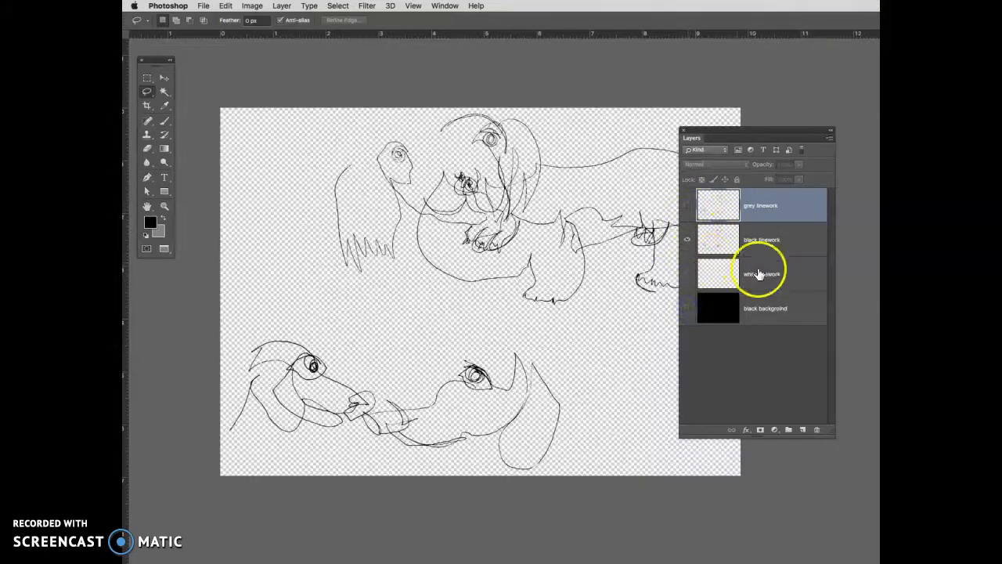
click(688, 276)
click(689, 239)
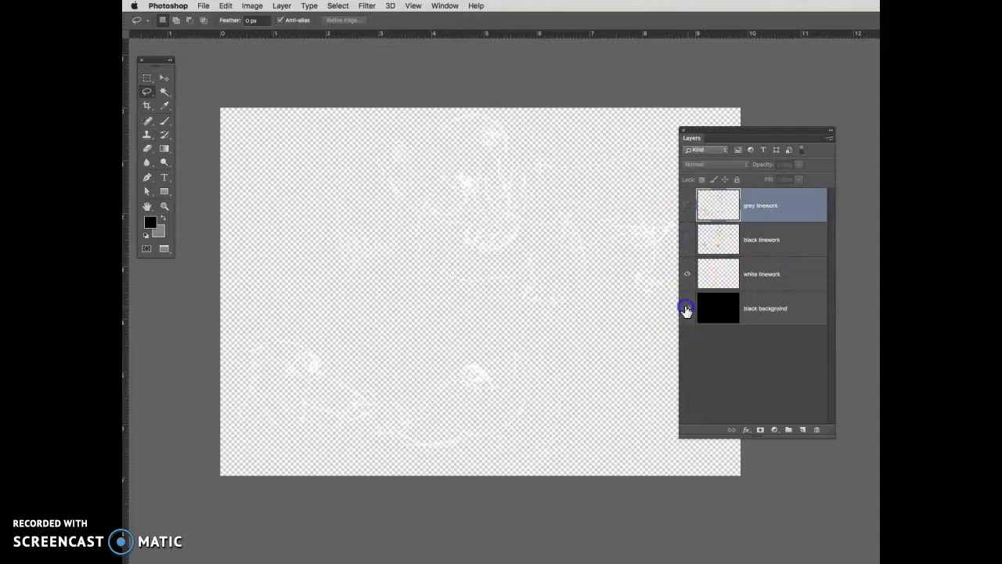
click(687, 309)
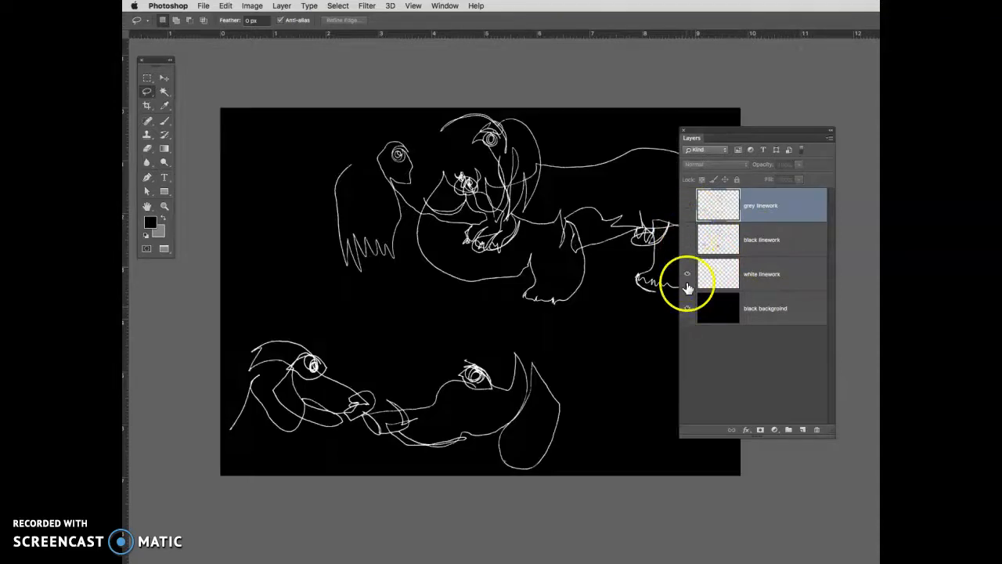
- Add two new layers directly above the black background layer and rename the upper one white background
click(794, 313)
click(804, 431)
click(803, 431)
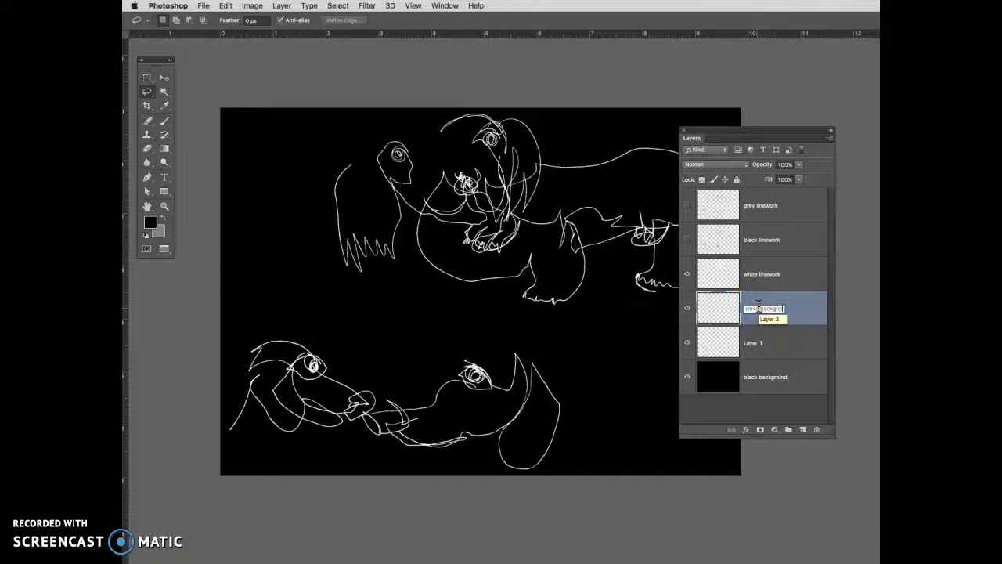
key(Return)
- Reset the default colors, fill the white background layer with white, and show the black linework layer
click(146, 235)
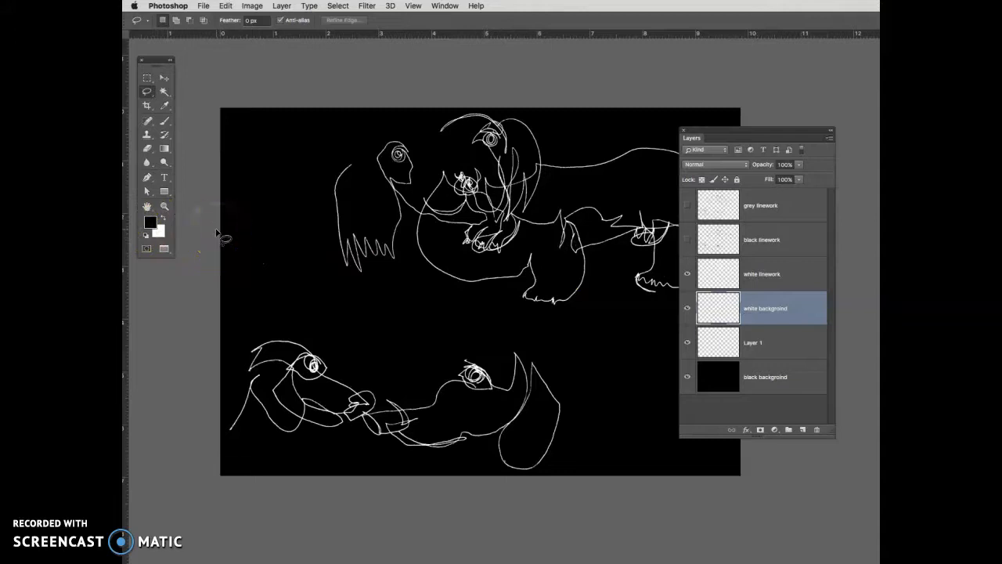
key(super+BackSpace)
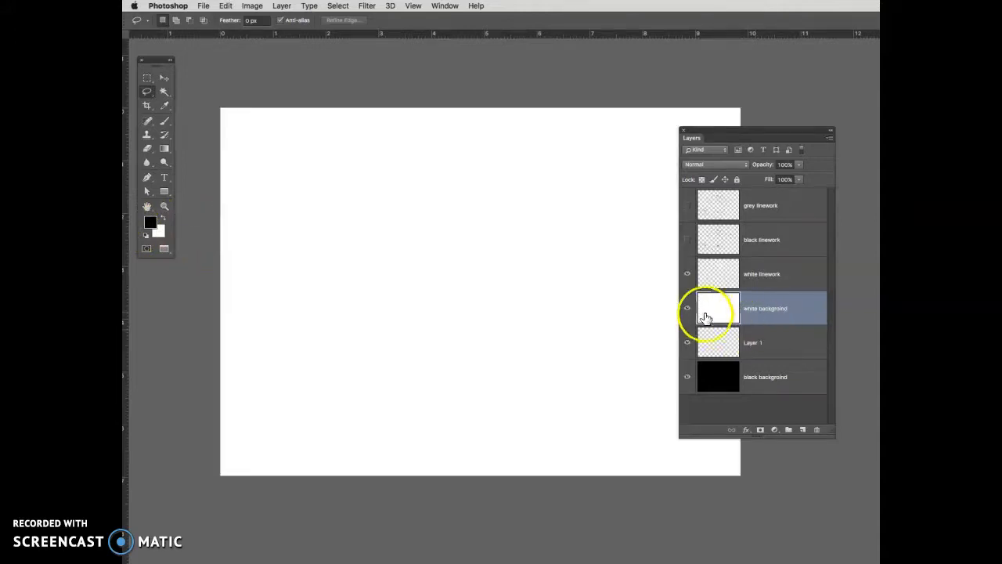
click(688, 240)
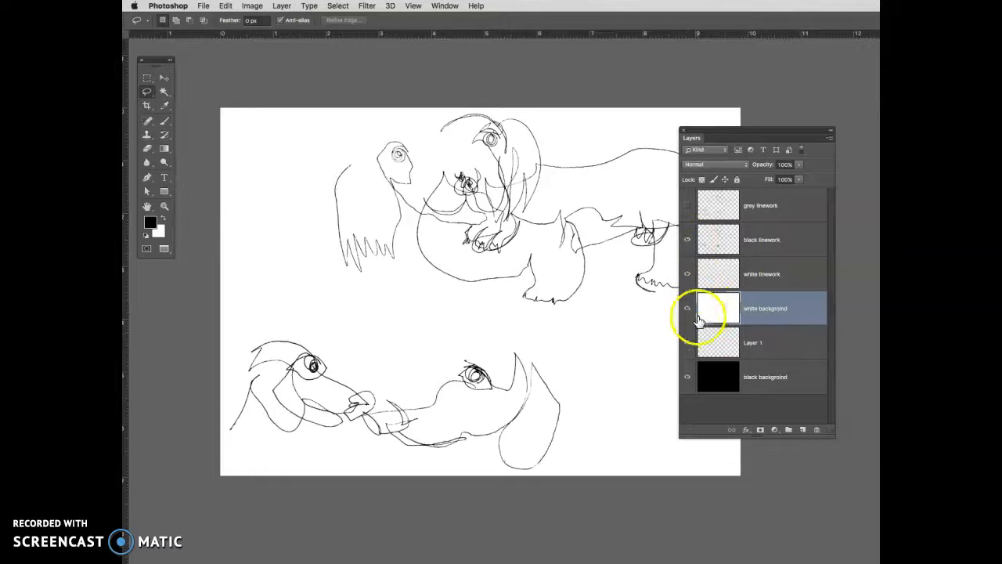
- Move the empty Layer 1 above the white background layer and fill it with gray #949494 as the background color
click(732, 338)
drag(754, 343, 753, 296)
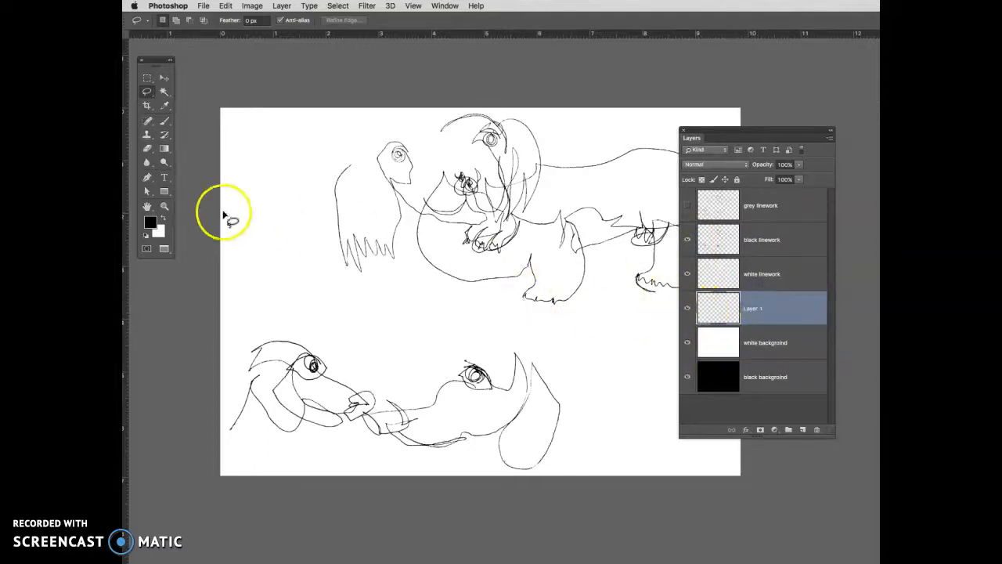
click(159, 229)
click(808, 295)
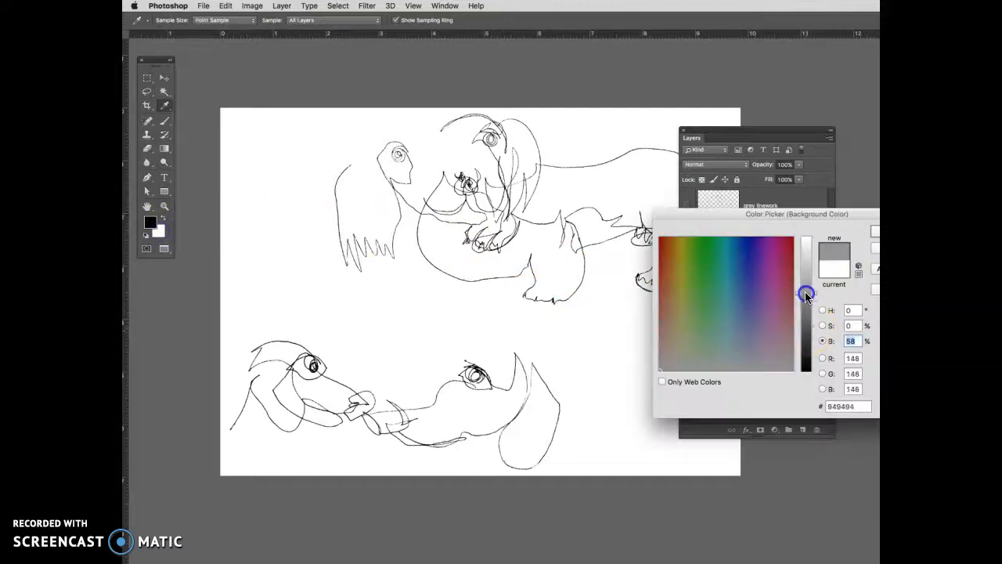
click(876, 231)
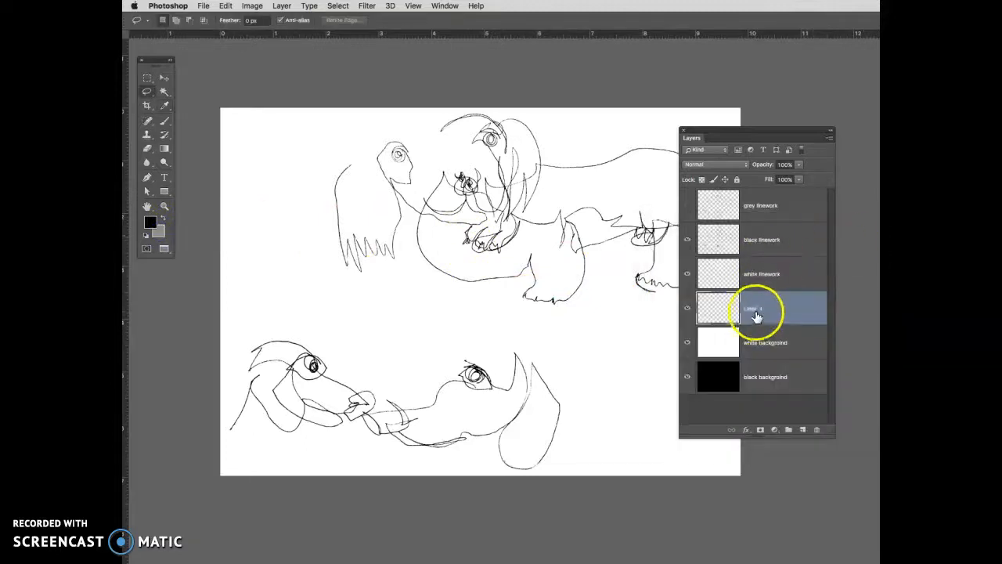
key(super+BackSpace)
- Rename the gray-filled layer grey background, and load the grey linework layer's contents as a selection
double_click(750, 309)
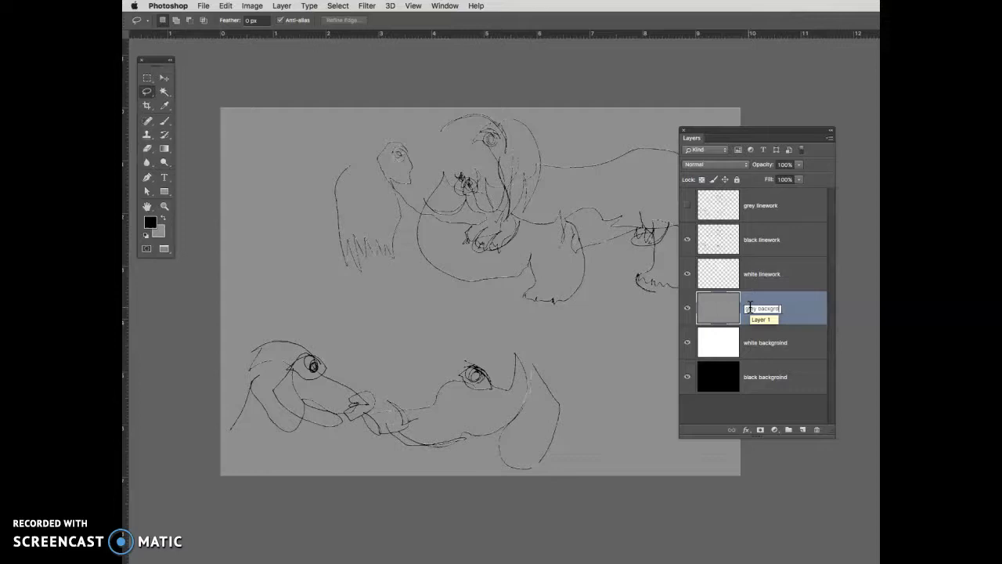
click(719, 206)
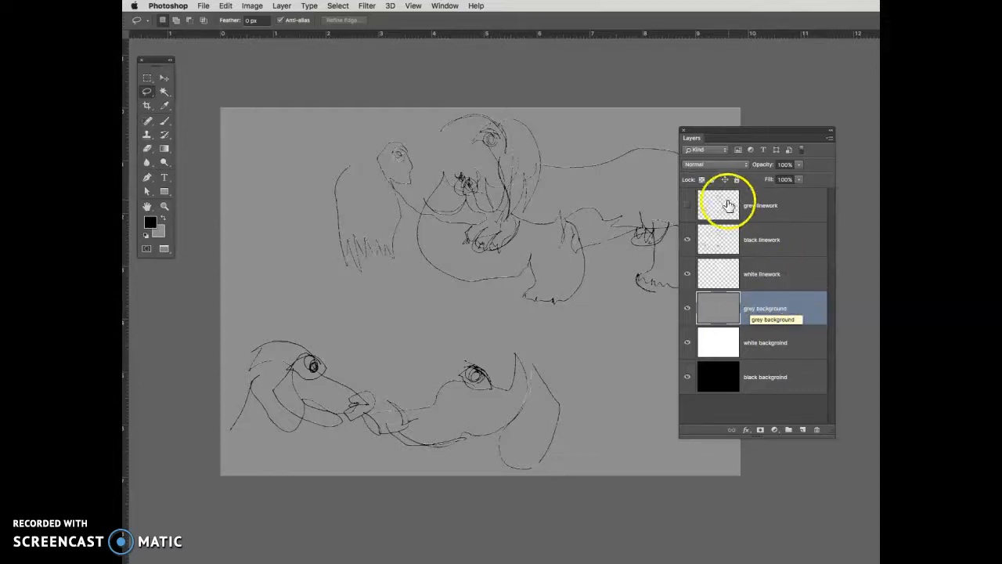
super+click(718, 208)
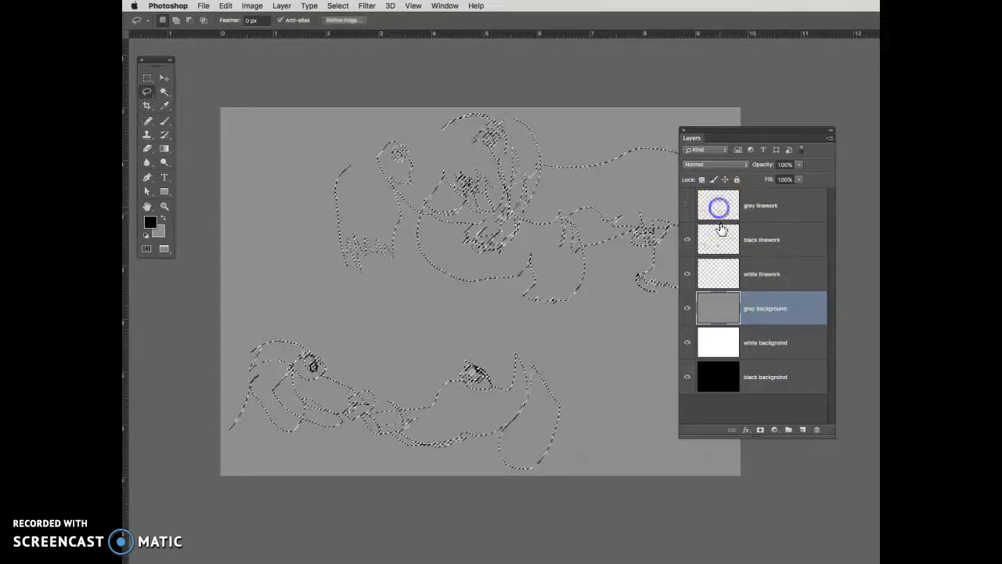